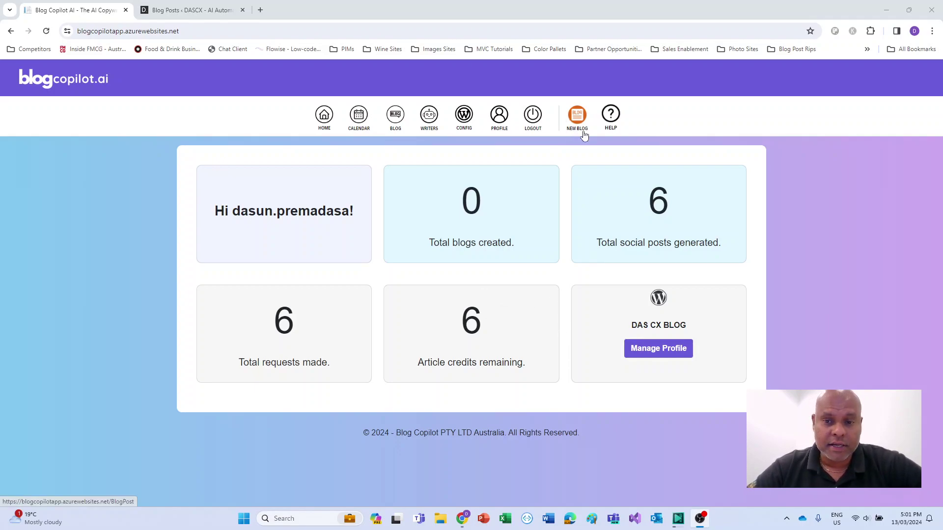
Open the WordPress calendar and load the posts of the DAS CX BLOG profile for March 2024.
click(359, 117)
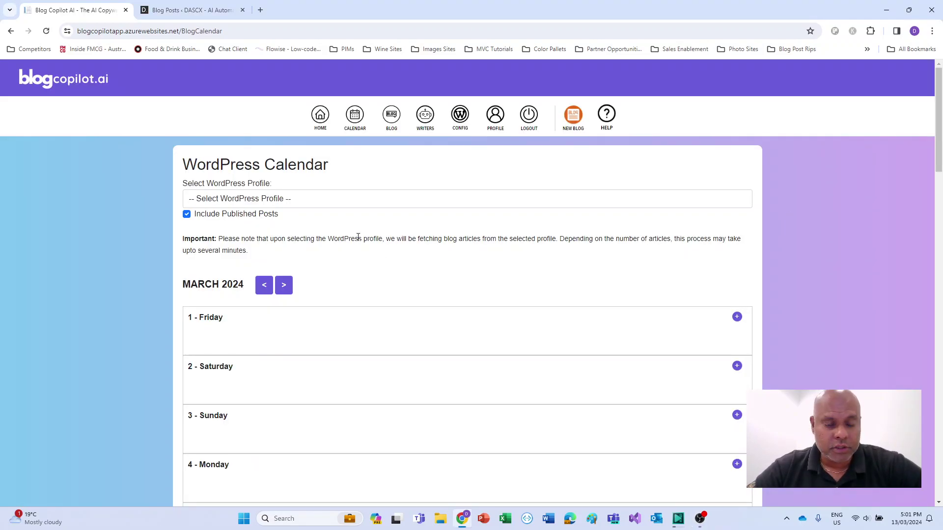
click(262, 203)
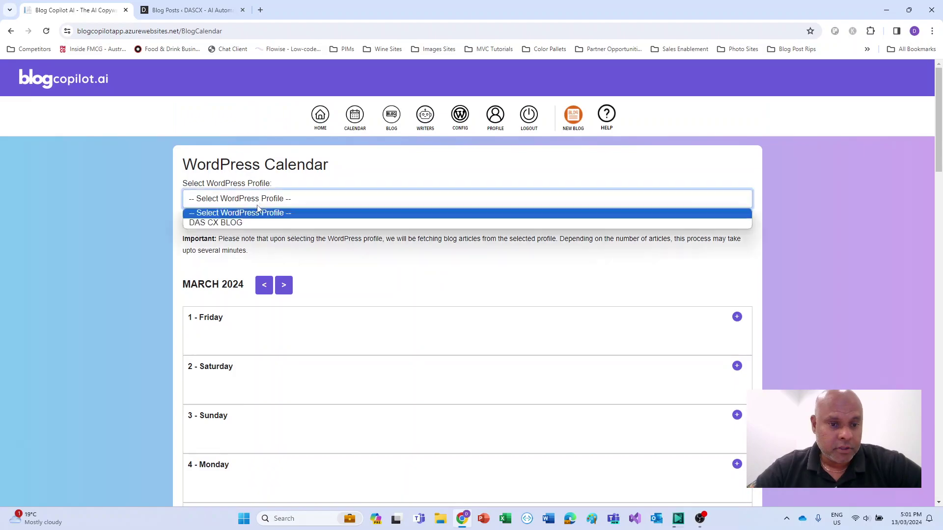
click(240, 223)
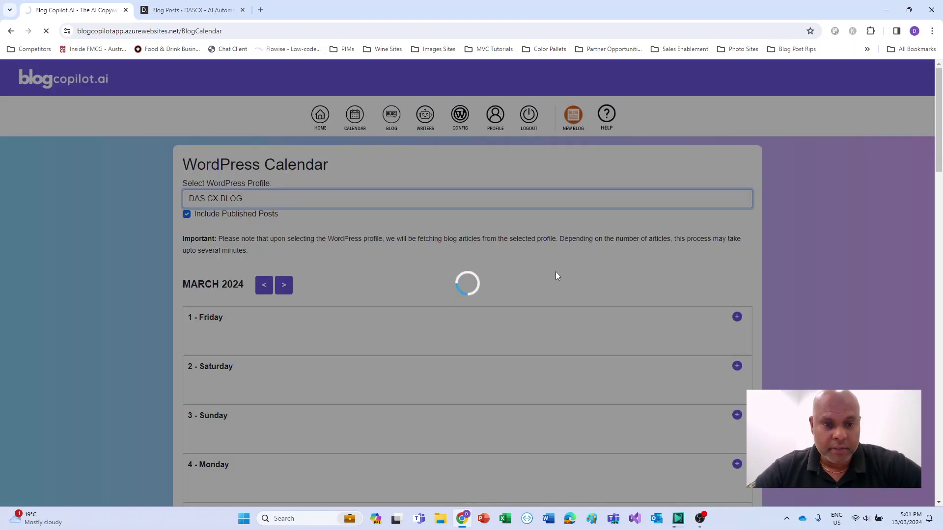
scroll(556, 276, down, 2)
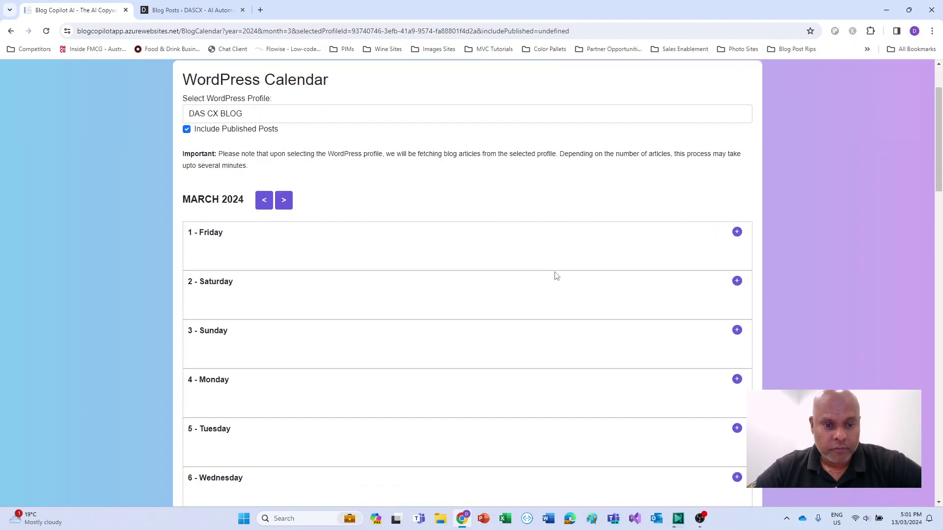
scroll(556, 276, down, 9)
scroll(556, 276, up, 11)
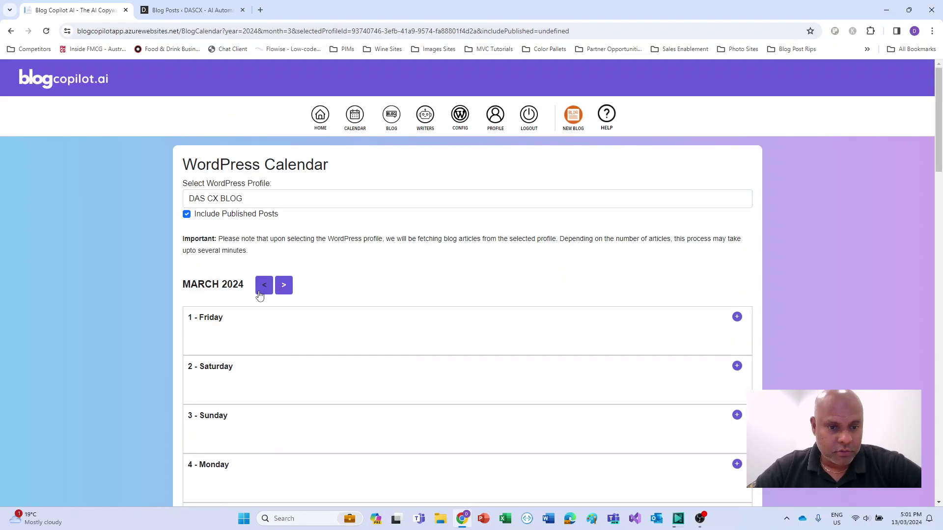
Look through the February 2024 calendar and view the 18 February article on generative AI in customer service.
click(259, 291)
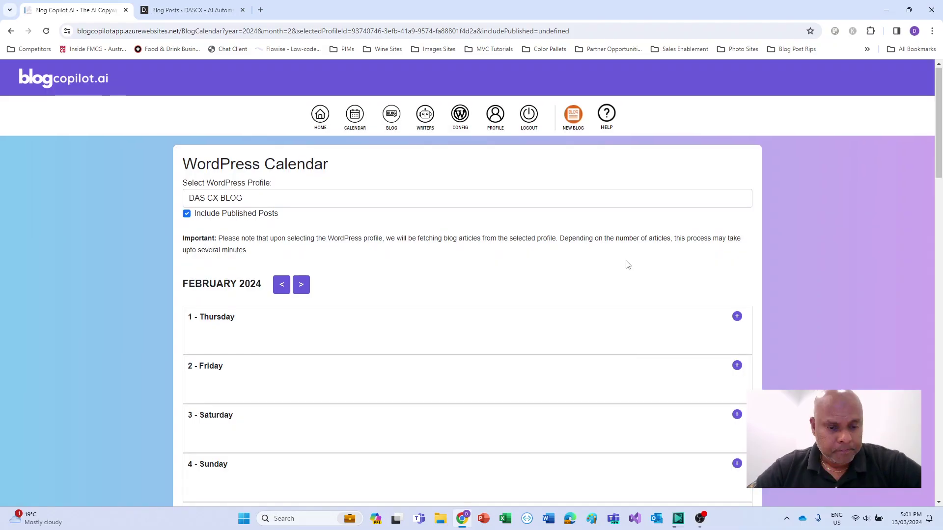
scroll(627, 265, down, 20)
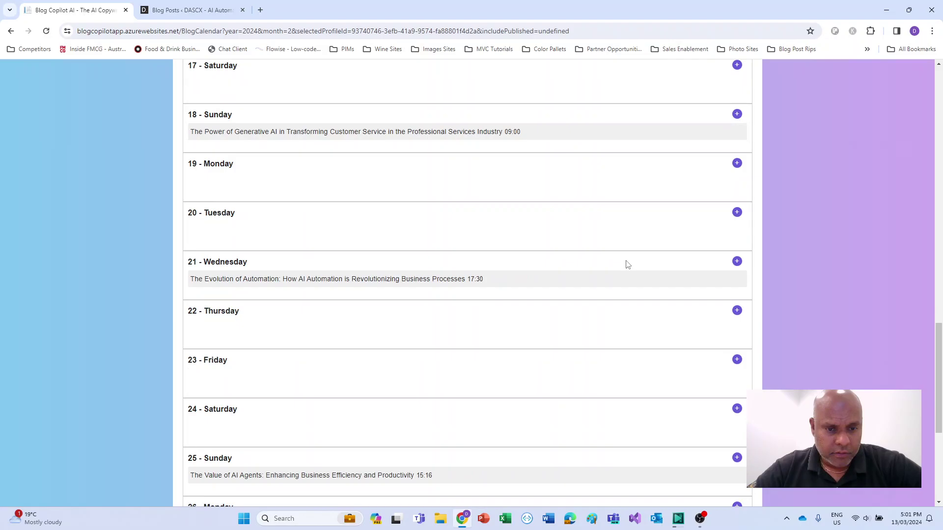
scroll(347, 210, up, 3)
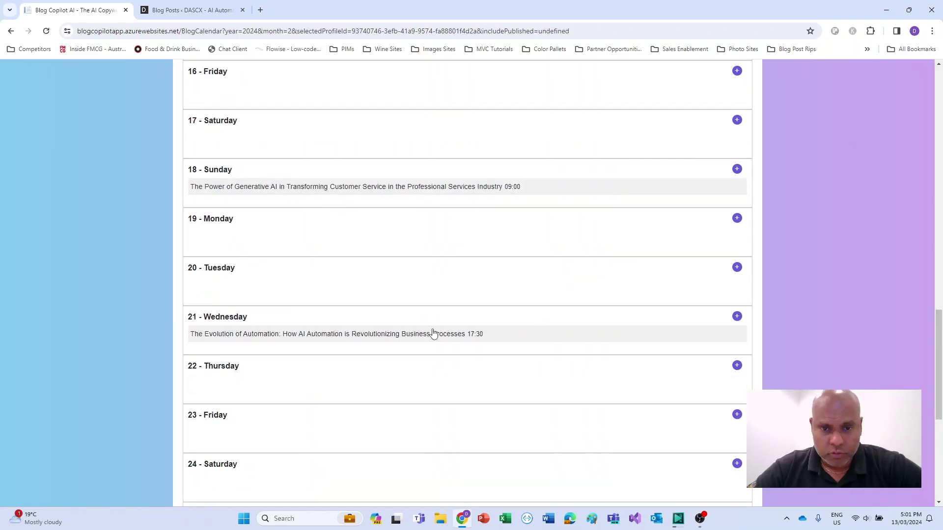
scroll(424, 342, down, 1)
scroll(412, 350, down, 1)
click(442, 105)
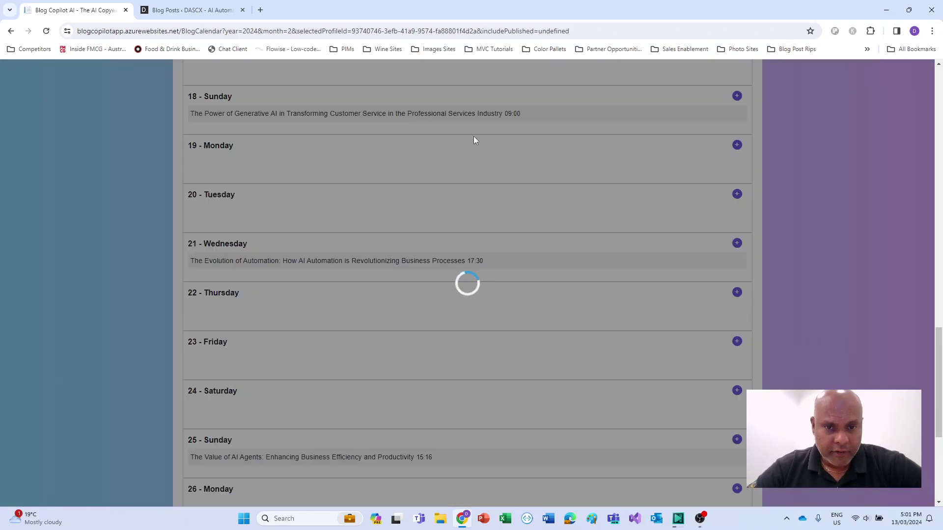
scroll(539, 253, down, 5)
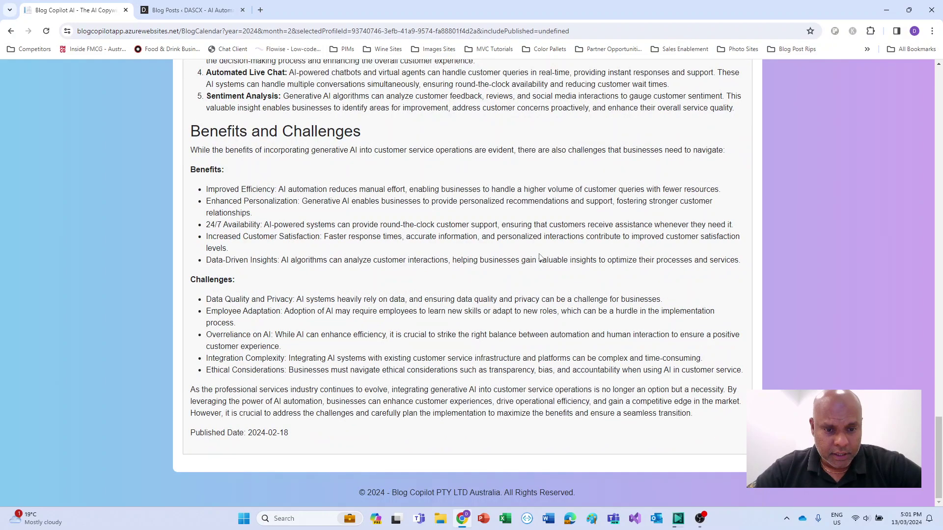
scroll(539, 255, up, 20)
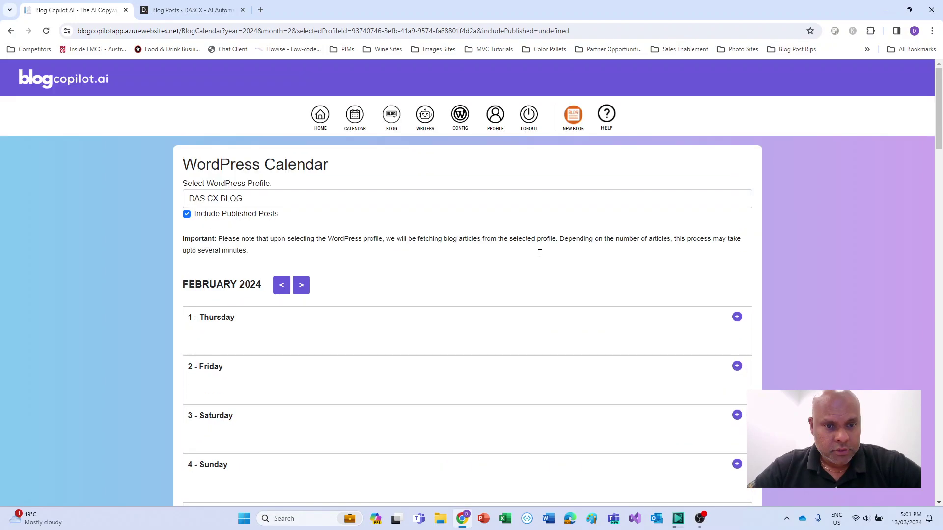
Return the calendar to March 2024 and start a new blog article for Saturday the 16th.
click(301, 284)
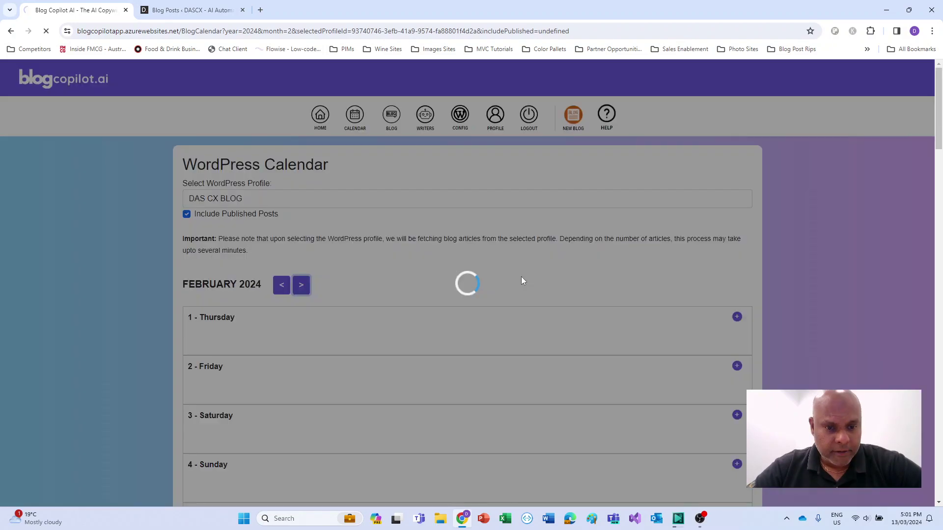
scroll(585, 292, down, 7)
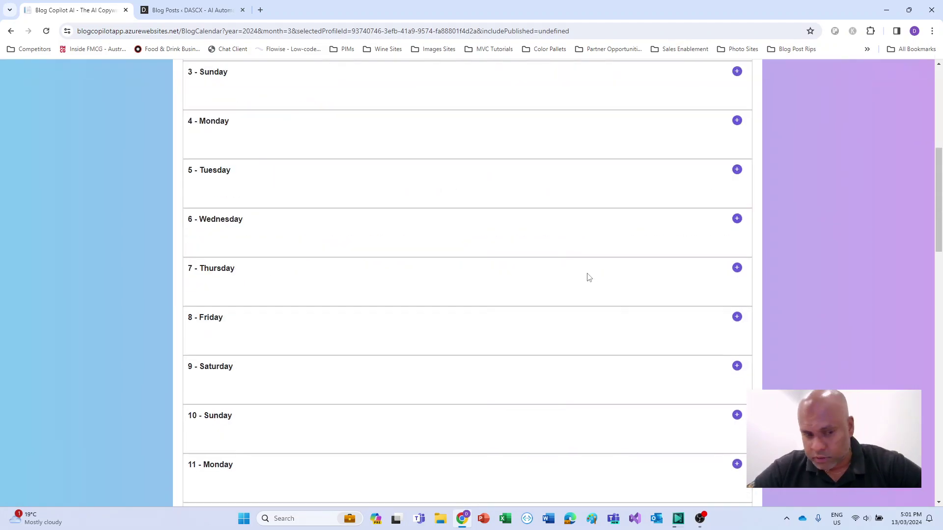
scroll(588, 278, down, 17)
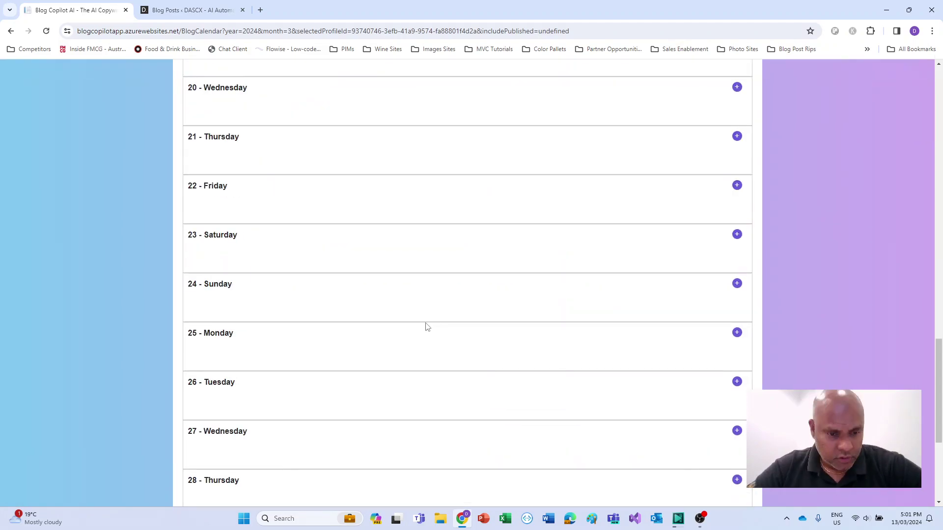
scroll(427, 327, down, 3)
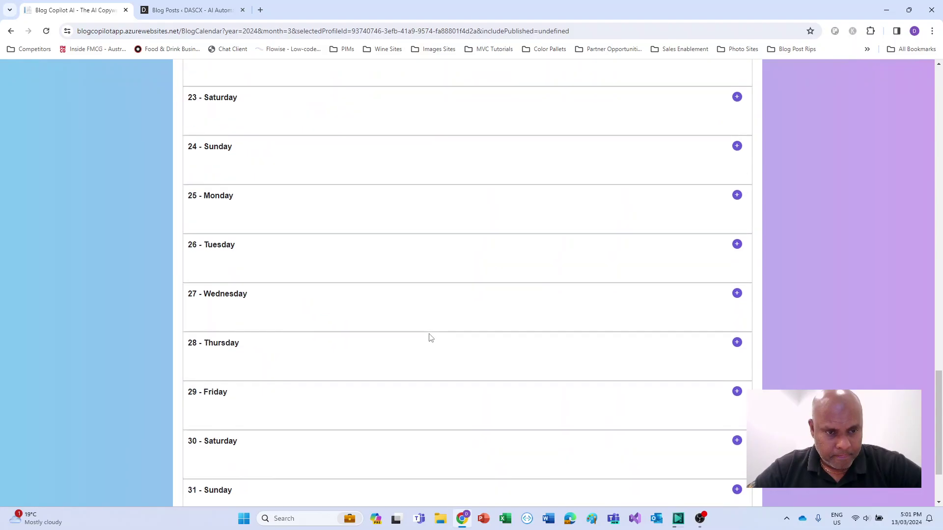
scroll(431, 337, up, 10)
scroll(431, 338, up, 3)
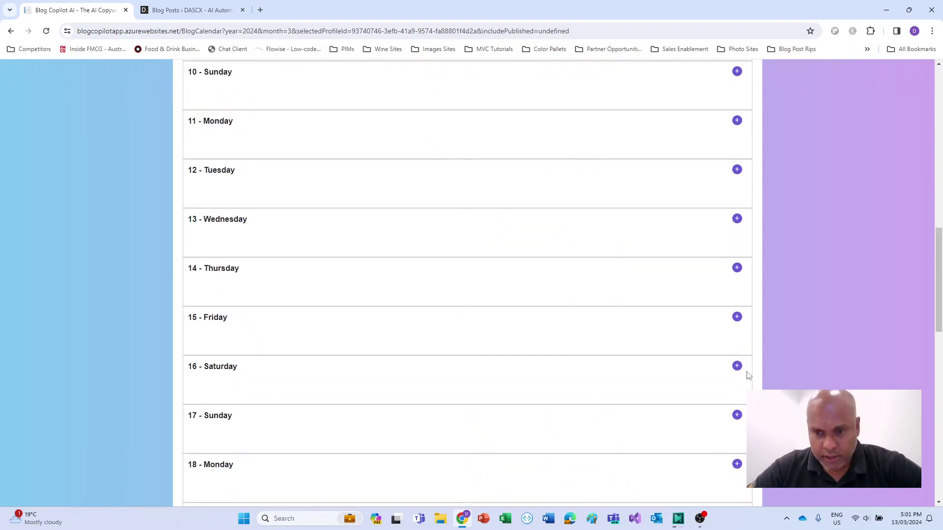
click(737, 366)
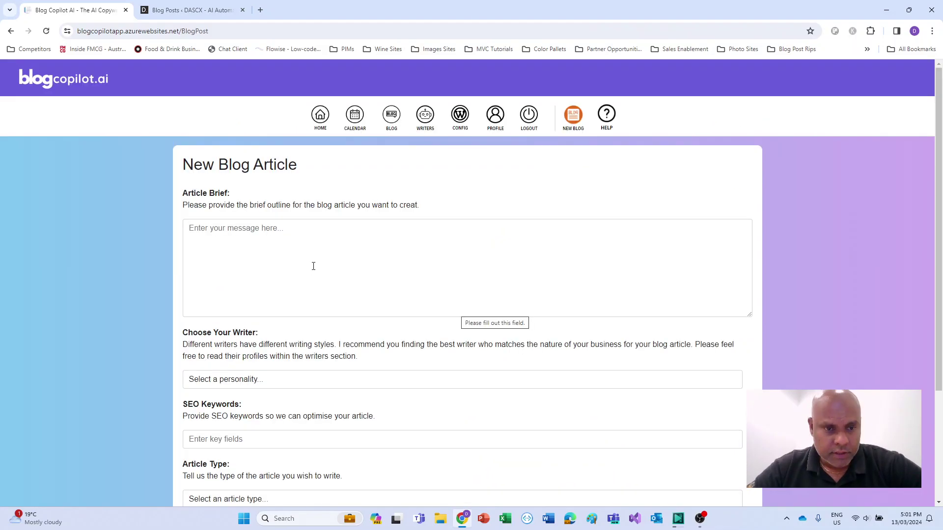
Begin the article brief with "i want to write an article about the use of ai agents to support existing roles within the business.".
click(478, 271)
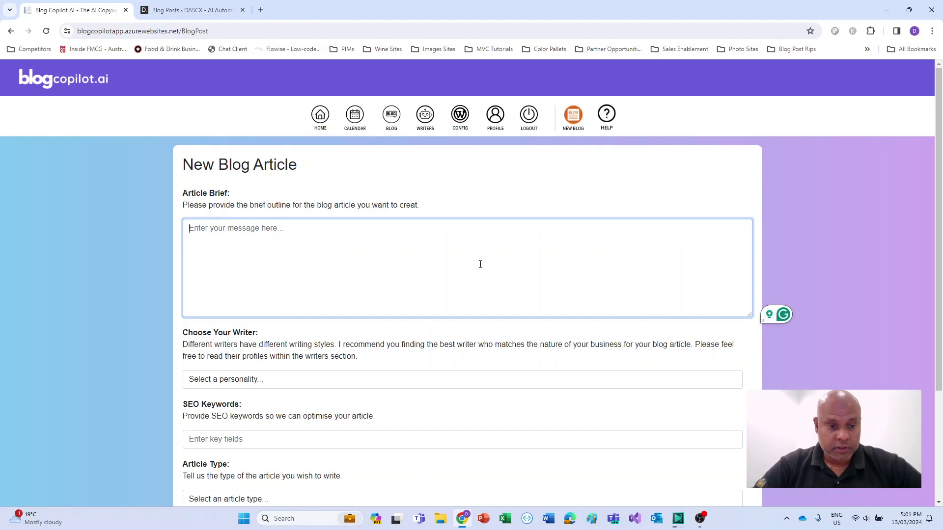
text(i want to)
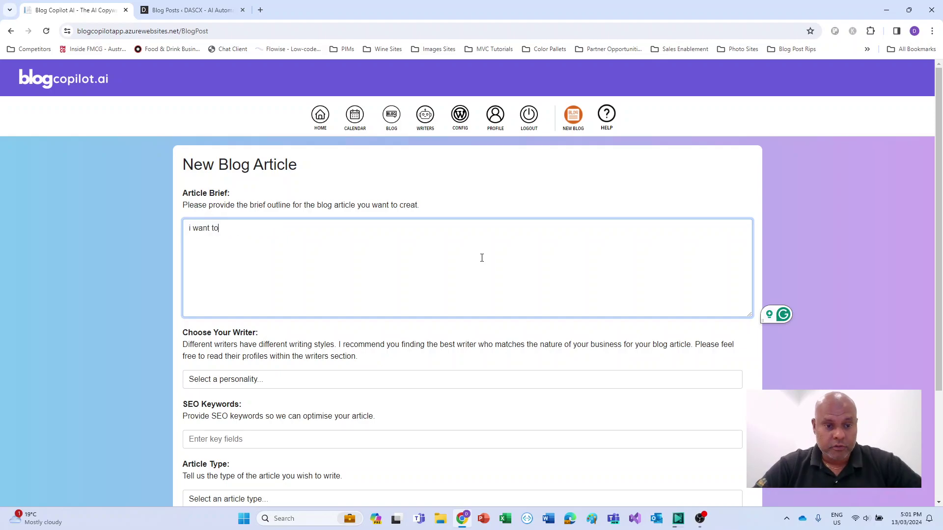
text( write an article)
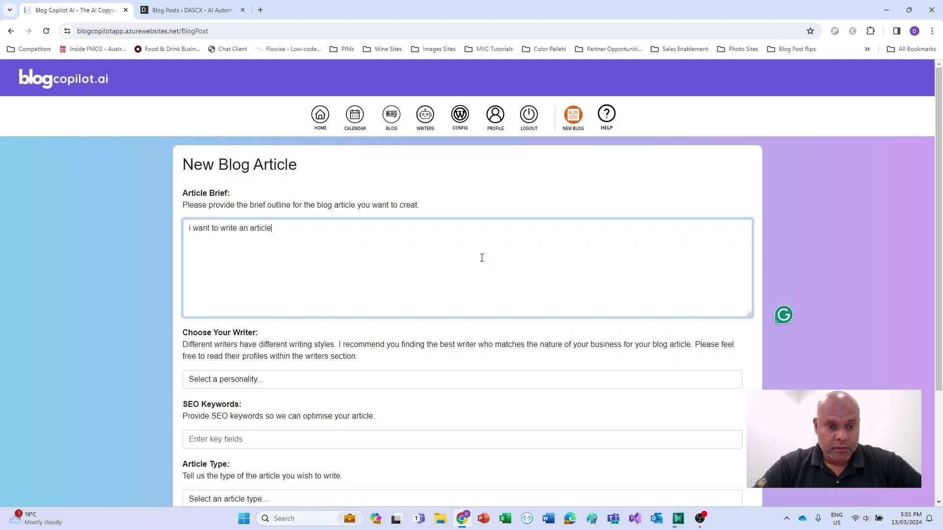
text( about the use of )
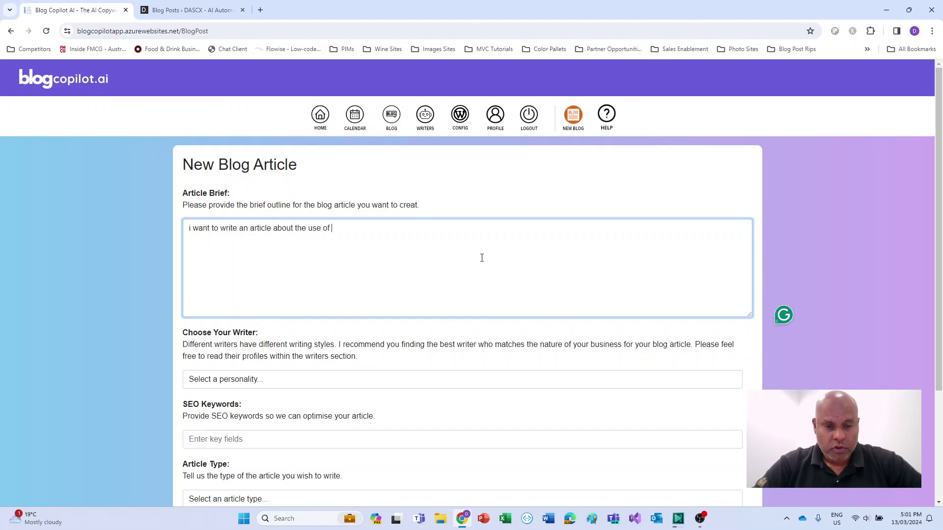
text(ai agents )
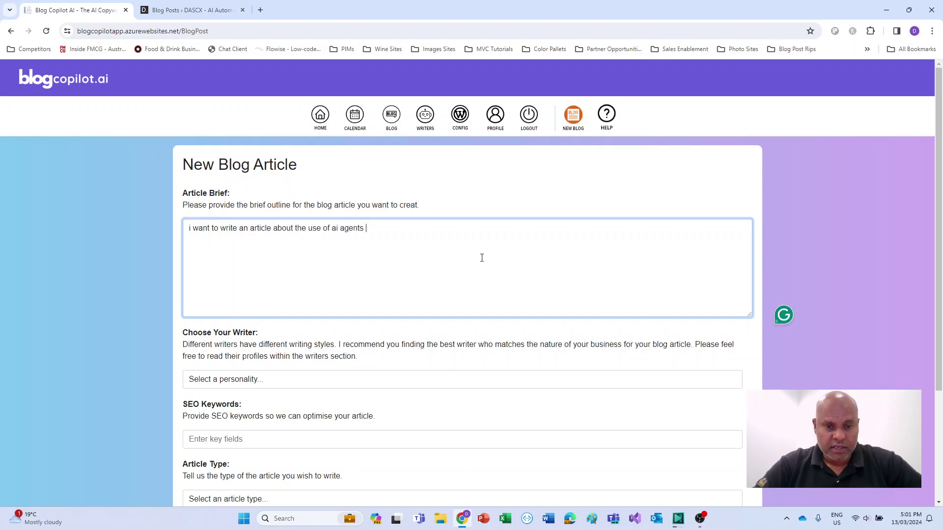
text(to suppor)
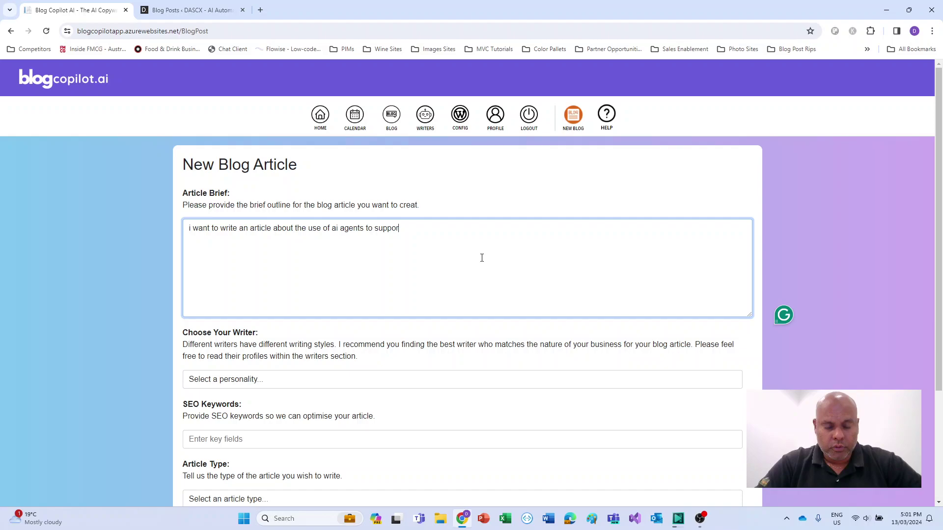
text(t existing roles wi)
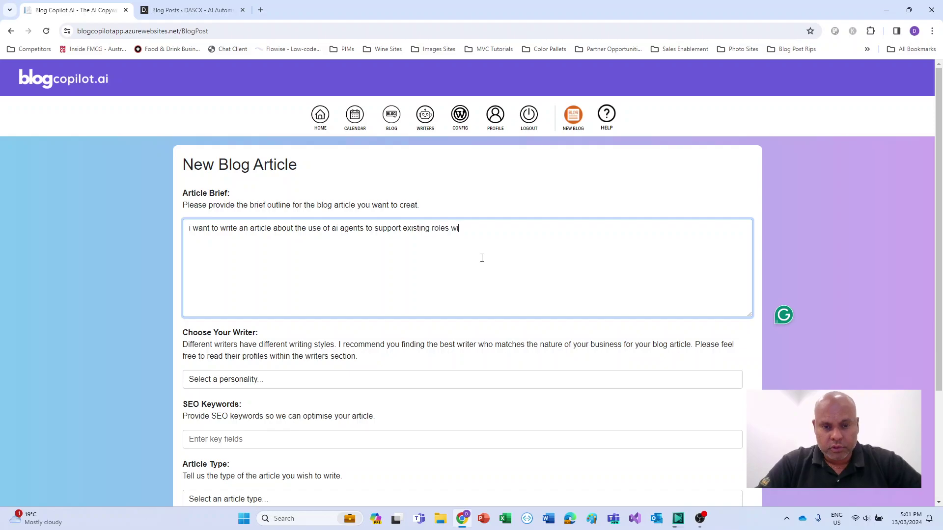
text(thin the business. )
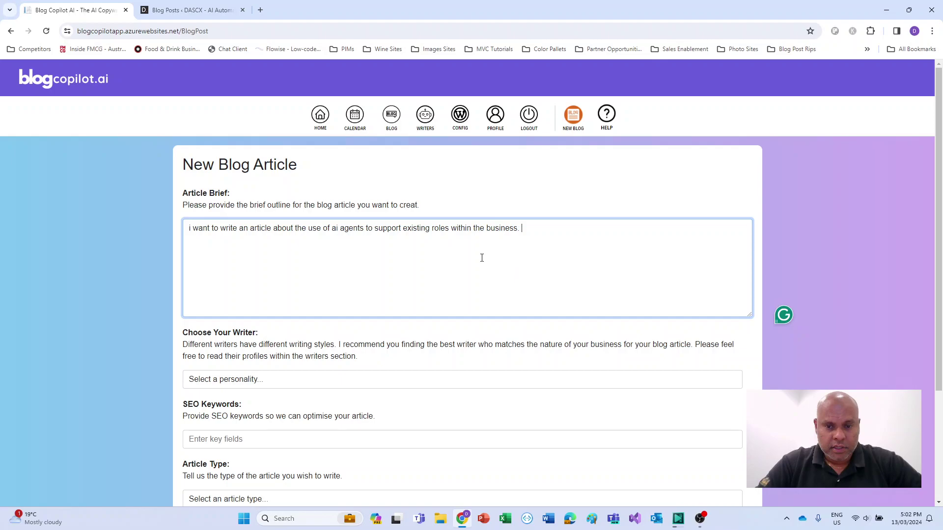
Add "This is pretty much like copilot approach but" to the article brief.
text(This is)
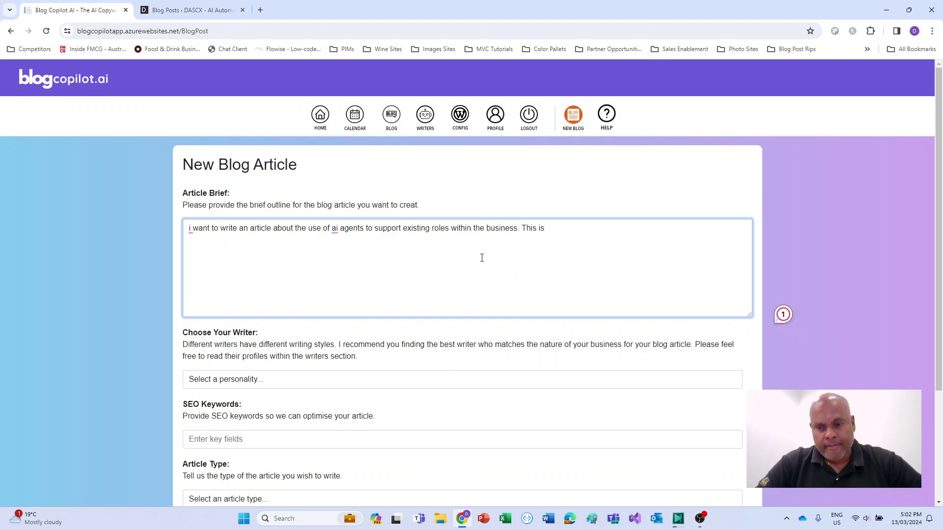
text( pretty much l)
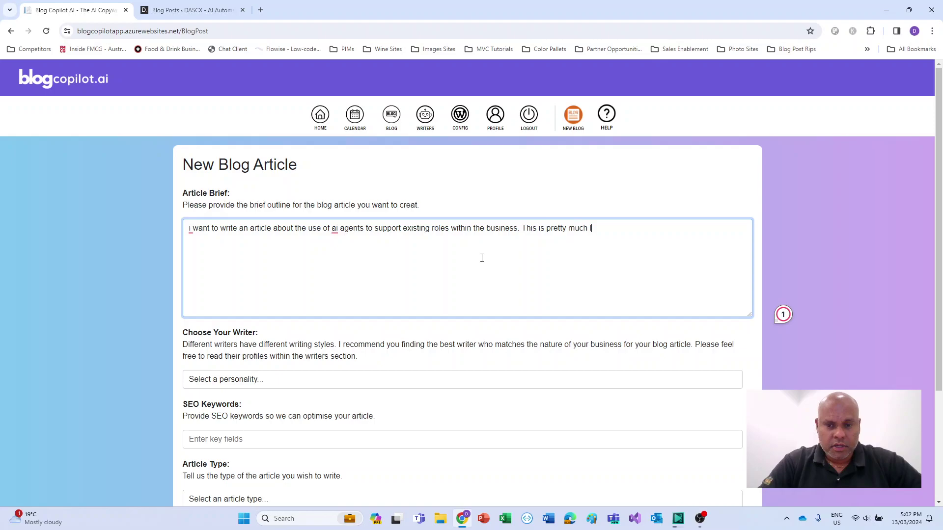
text(ike copilot)
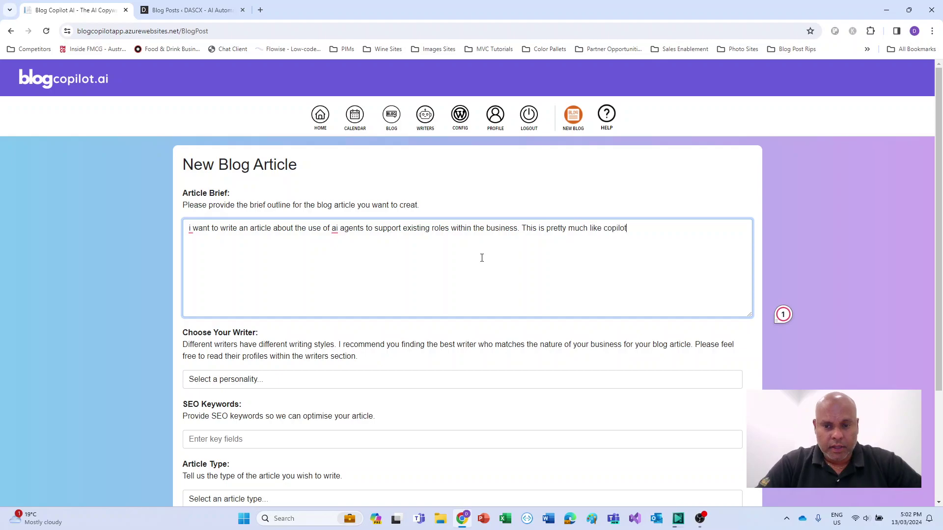
text( approach but)
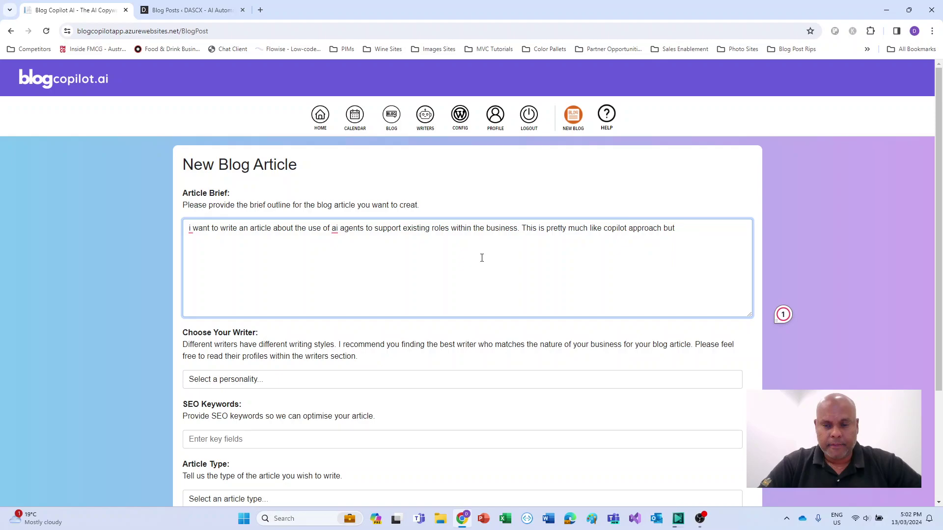
Continue the article brief with "we want to be able to go beyond the normal support capabilities offered through copilot approach.".
text( we want to be able to )
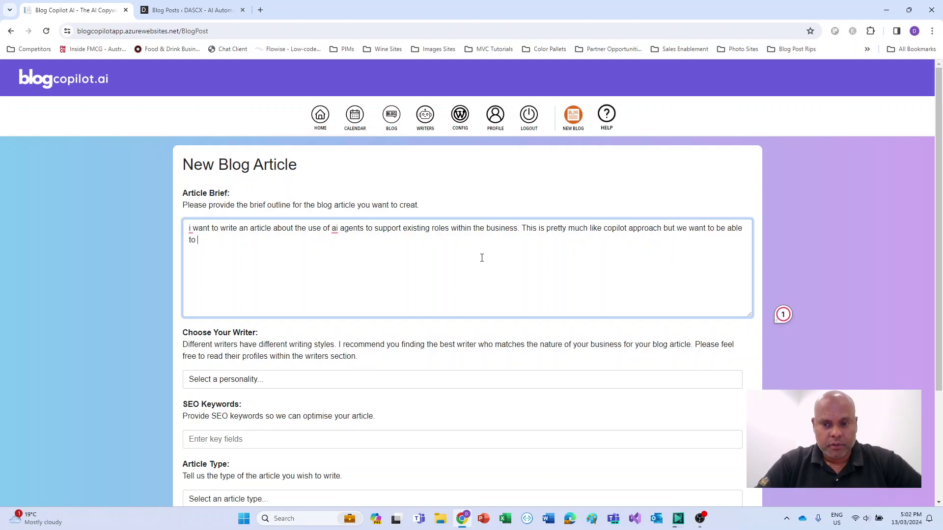
text(go beyo)
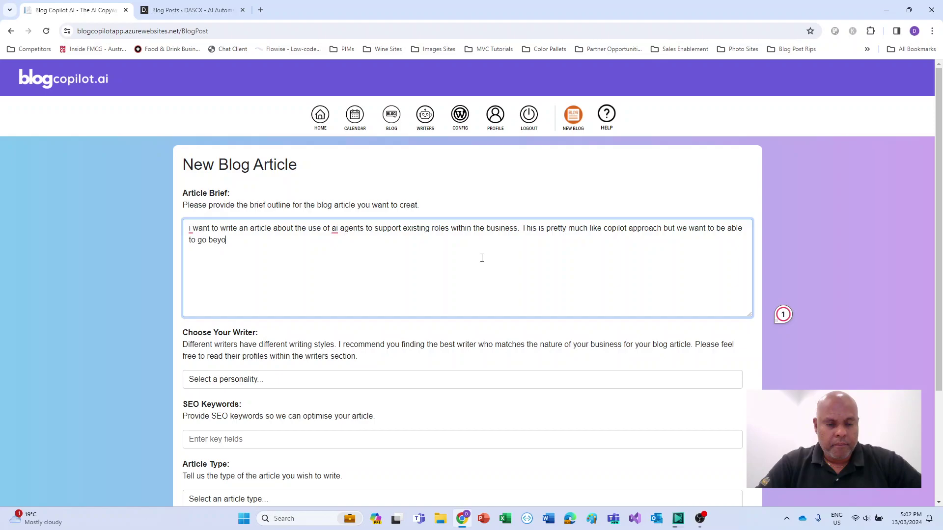
text(nd the normal support capapbil)
key(ctrl+shift+Left)
text(capa)
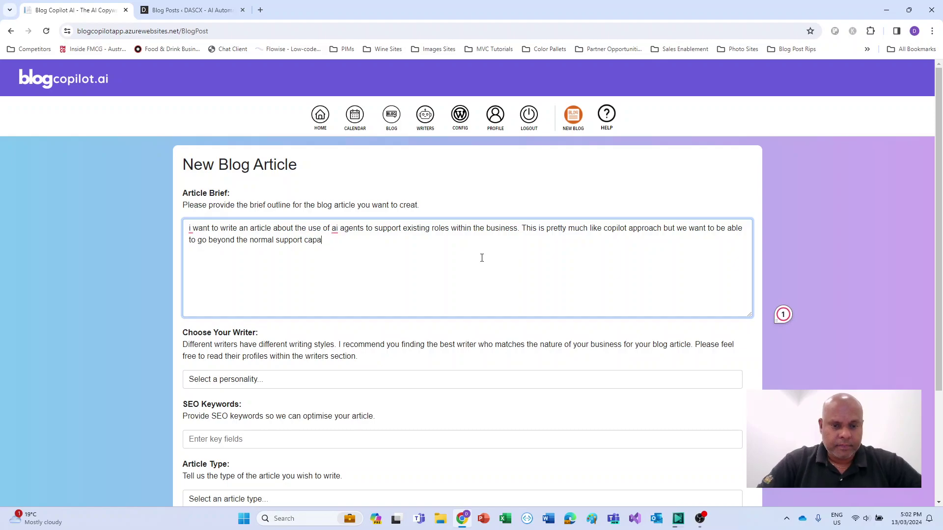
text(bilities a)
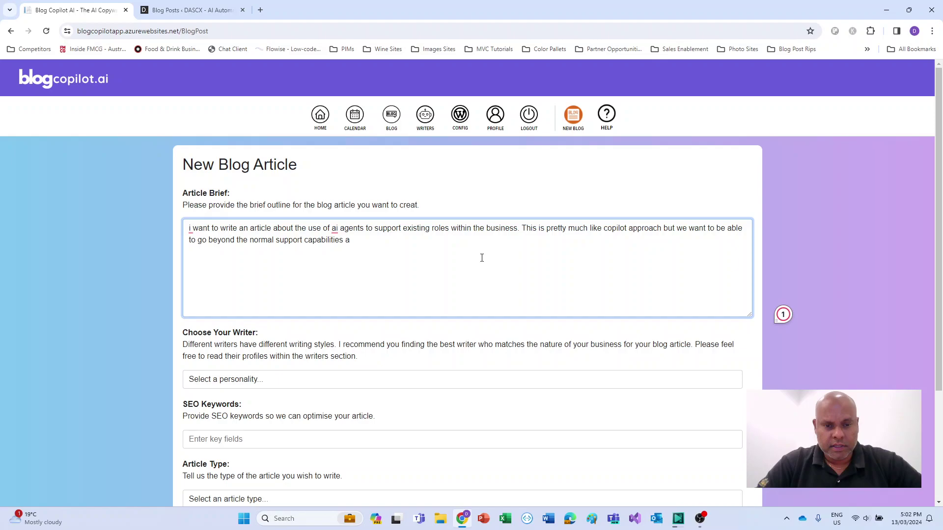
key(BackSpace)
text(offered through)
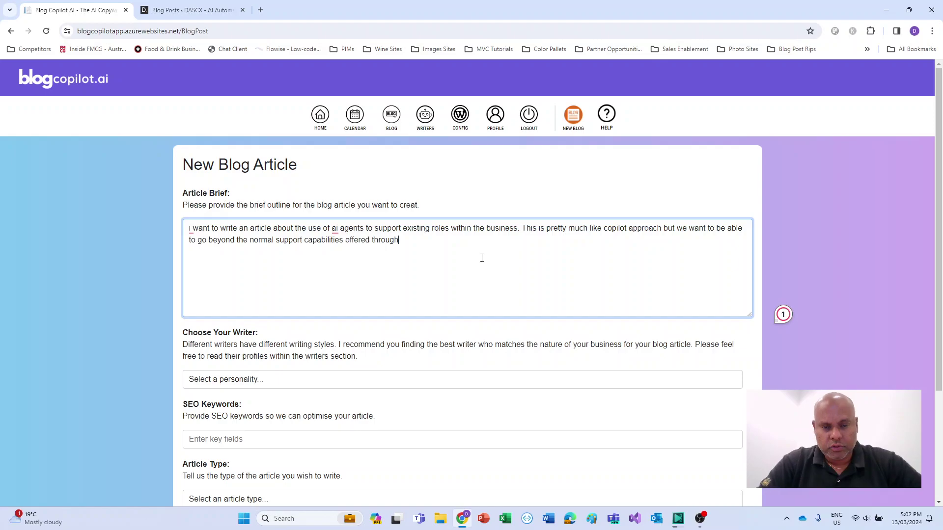
text( copilot approach. we )
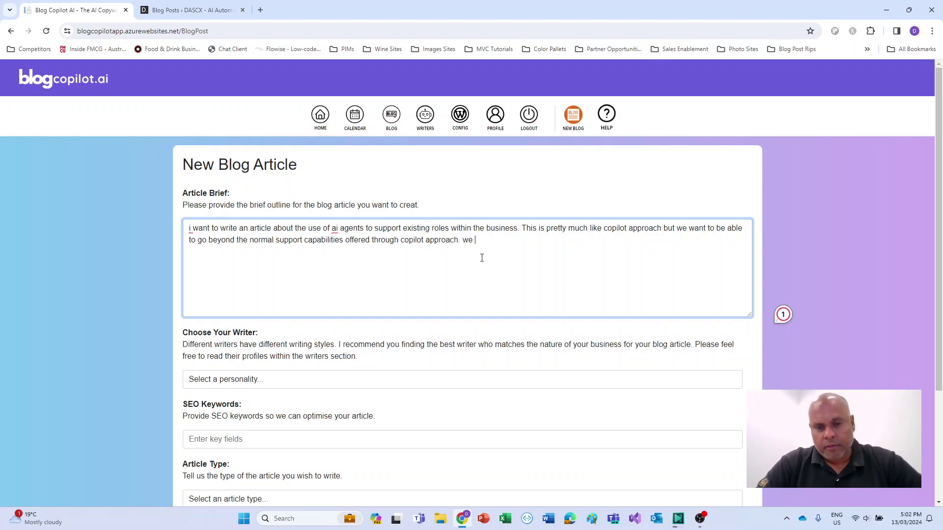
Add "we want to highlight how smaller businesses can gain competitive advantage using ai agents to meet the outputs of larger organizations wtih large teams." to the brief.
text(want to )
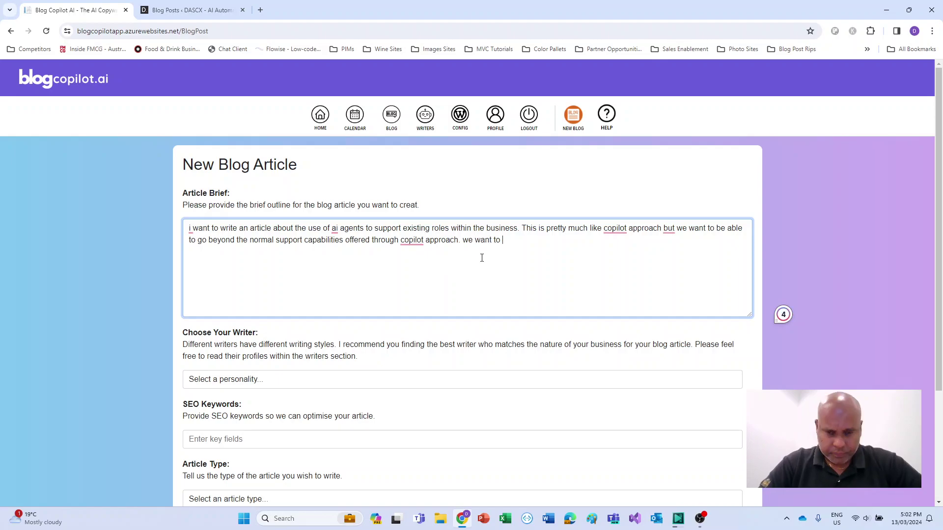
text(highlight how )
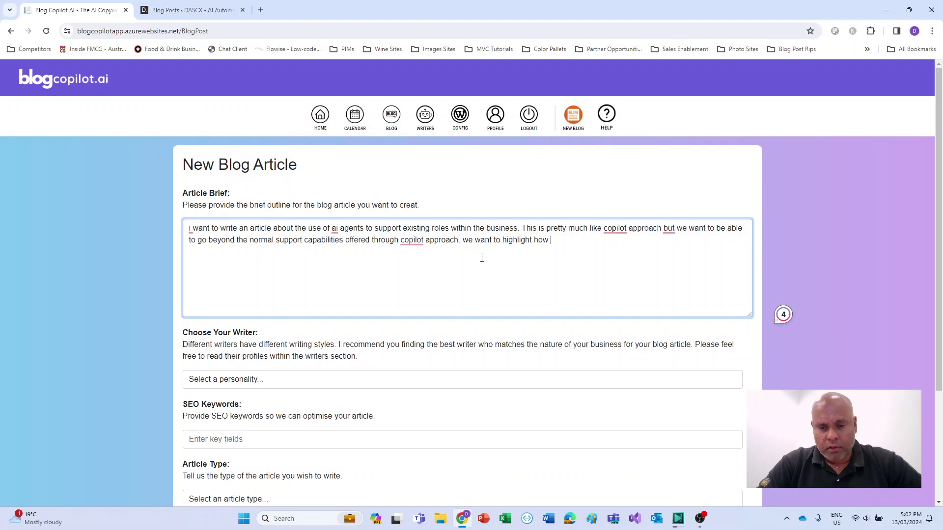
text(smaller businesses can)
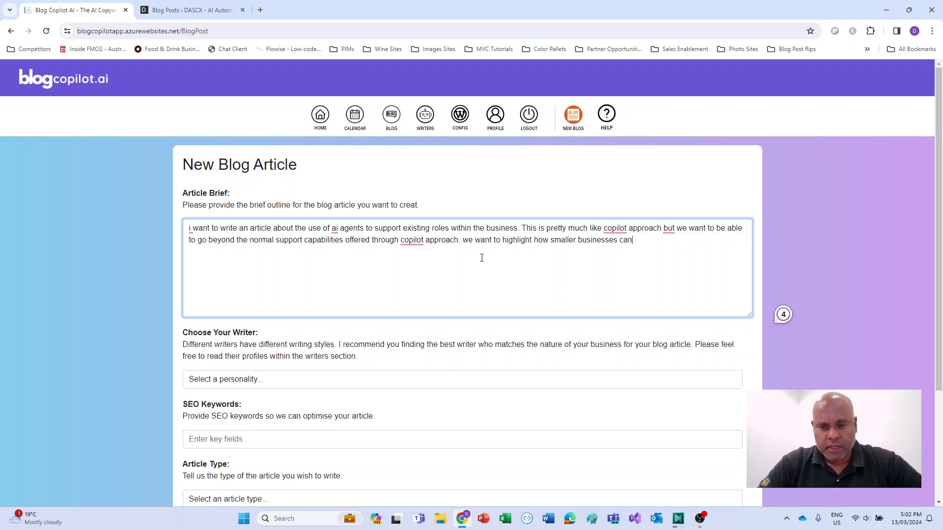
text( gain)
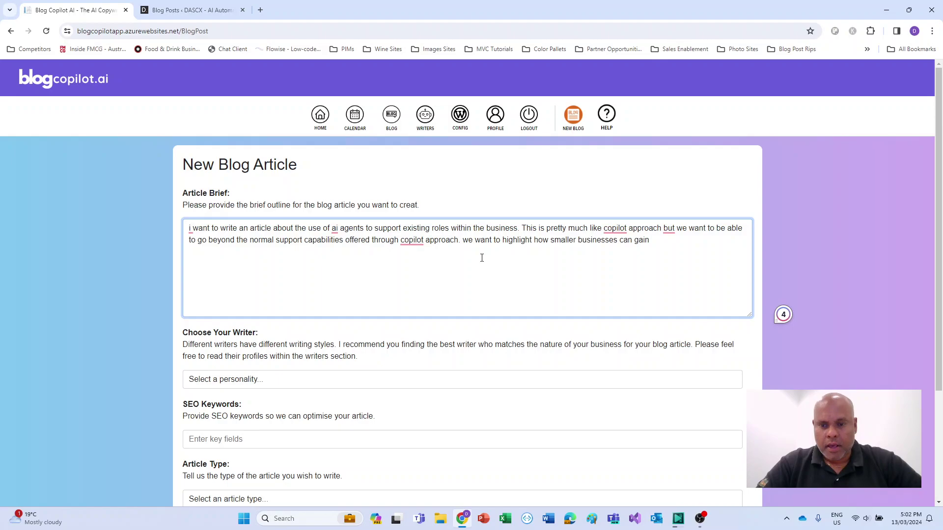
text( competitive adva)
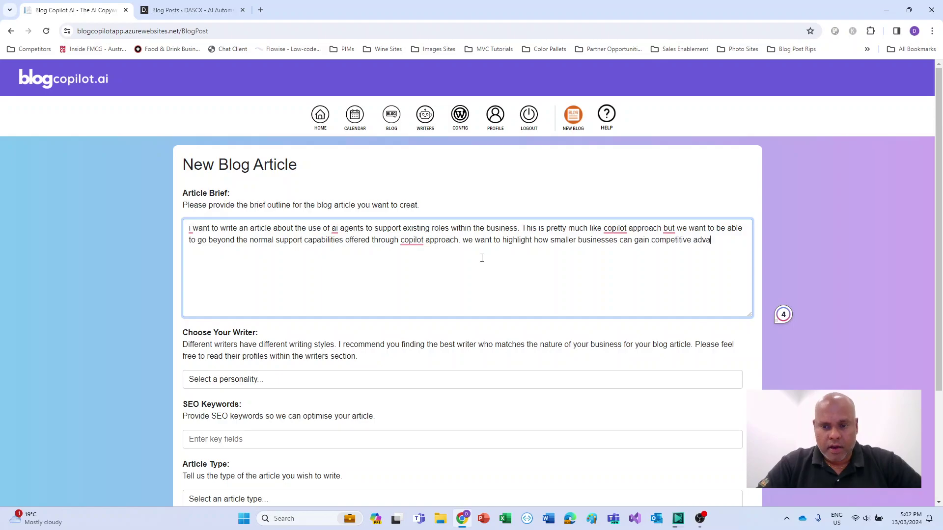
text(ntage using ai )
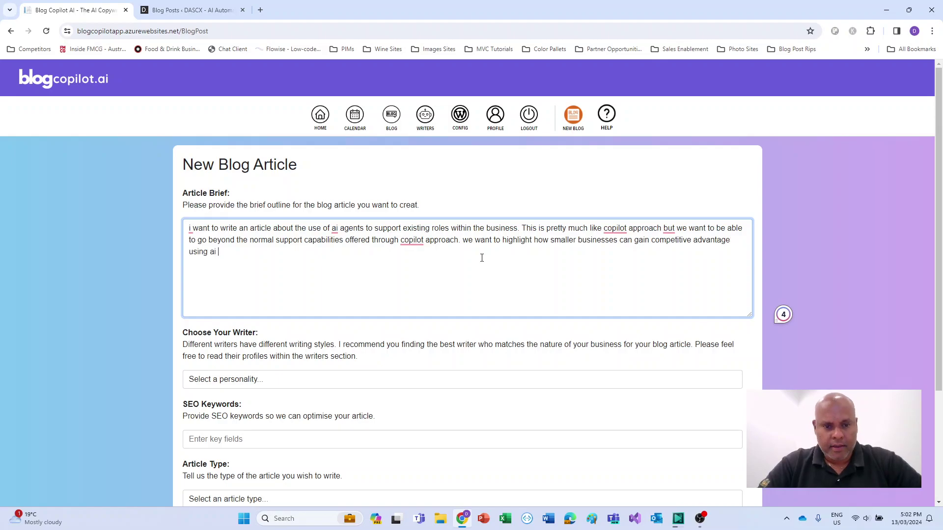
text(agents )
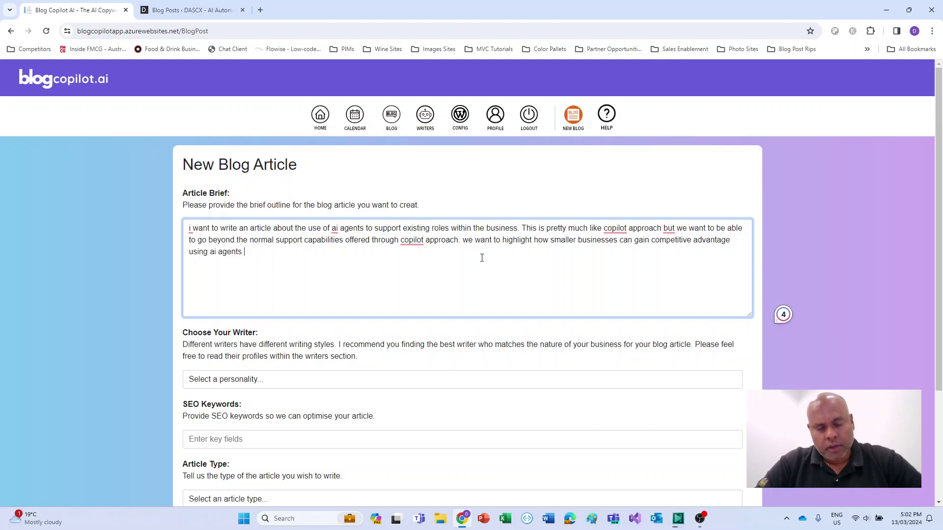
text(to meet the outp)
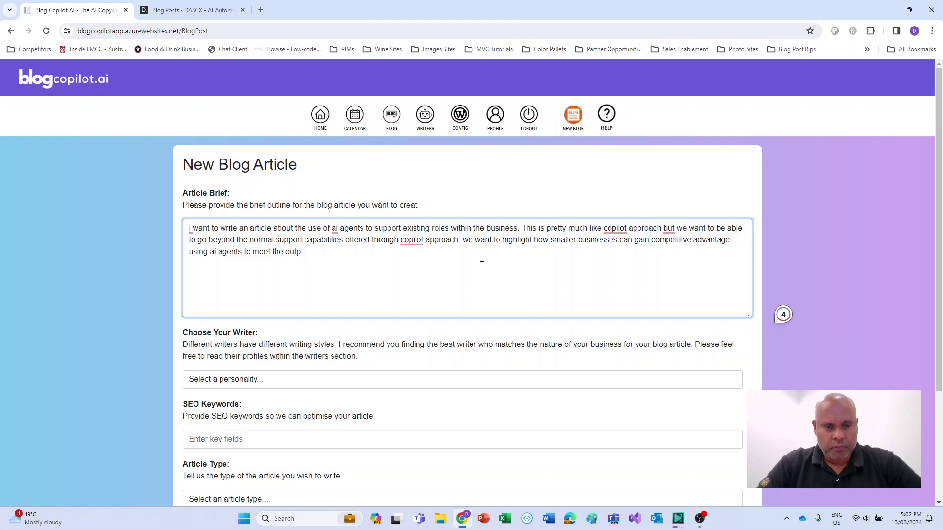
text(uts of larger or)
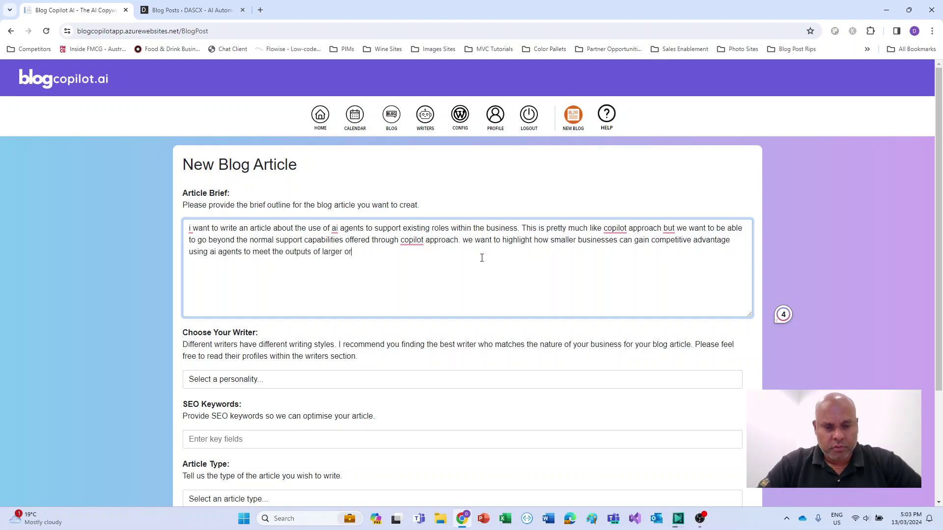
text(ganizations wtih)
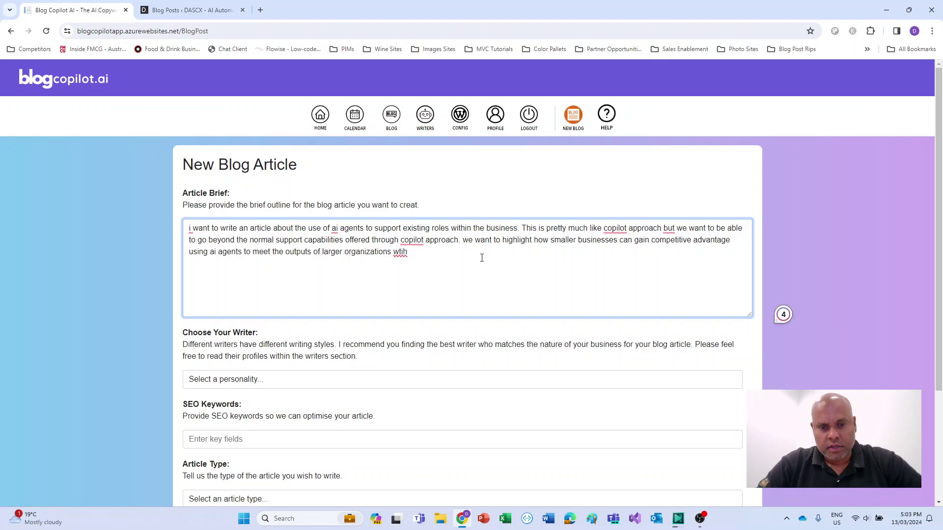
text( large teams.)
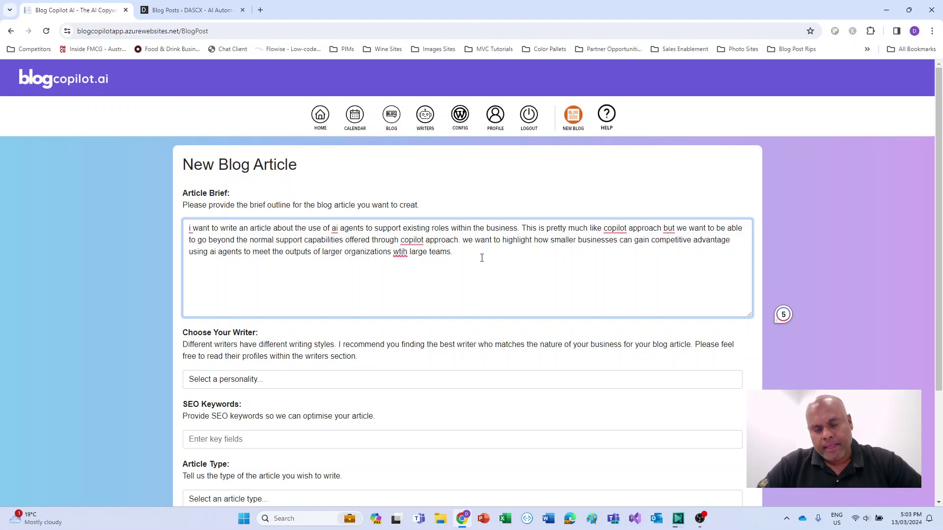
Finish the brief with "the article must highlight the benefits and how some companies use ai agents to win in their industries.".
text( the article must highlight the )
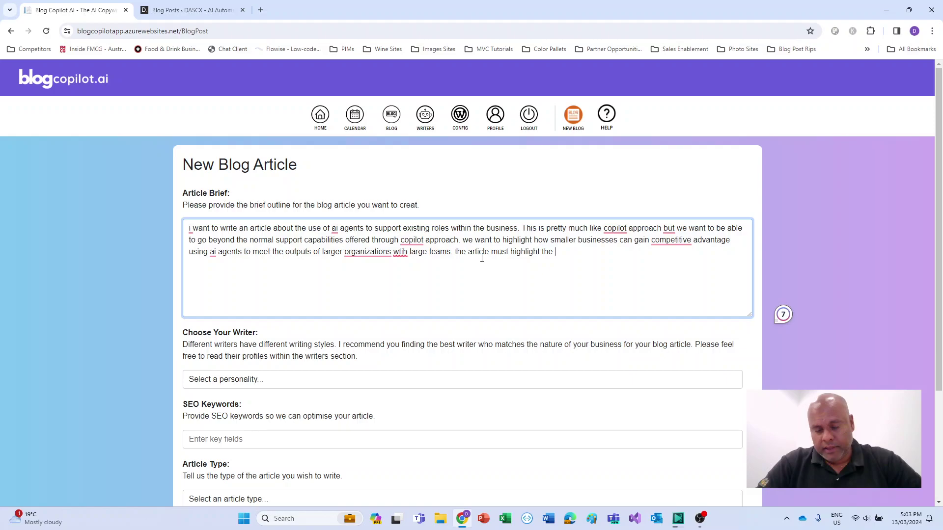
text(benefits a)
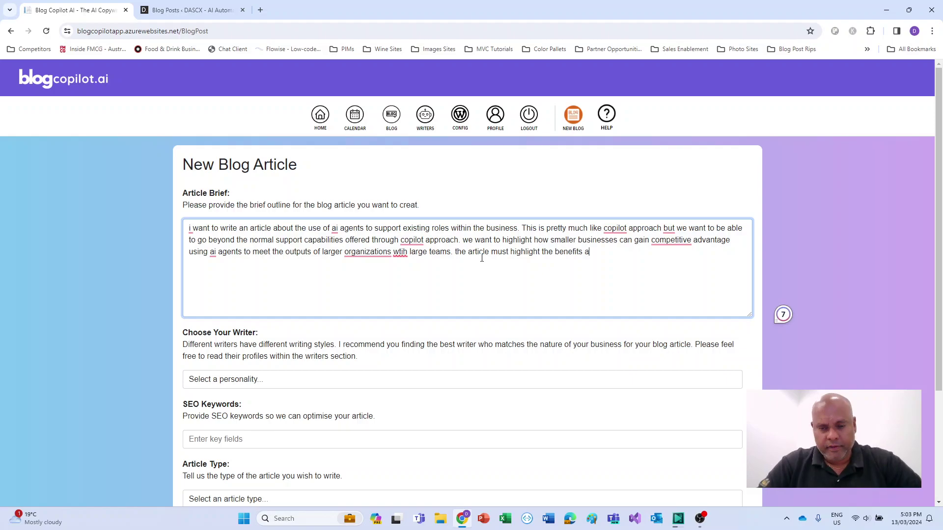
text(nd how some companies )
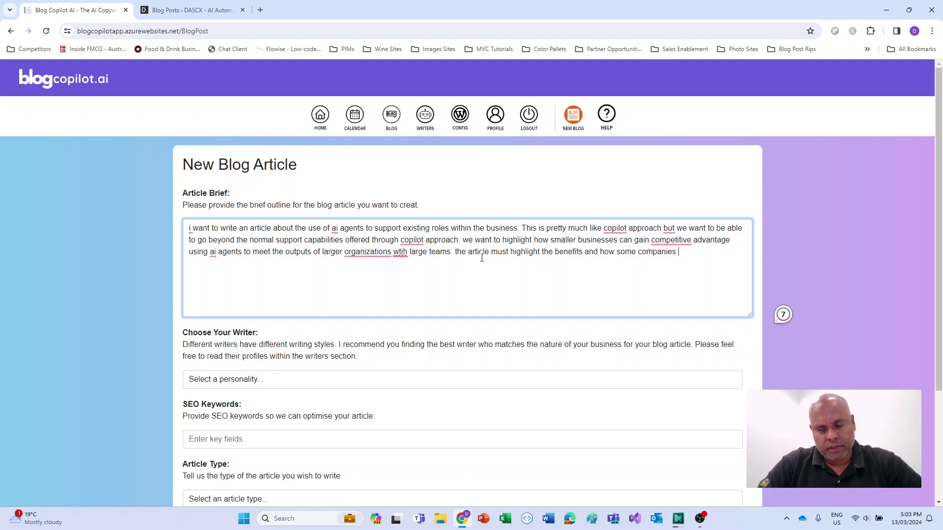
text(use ai a)
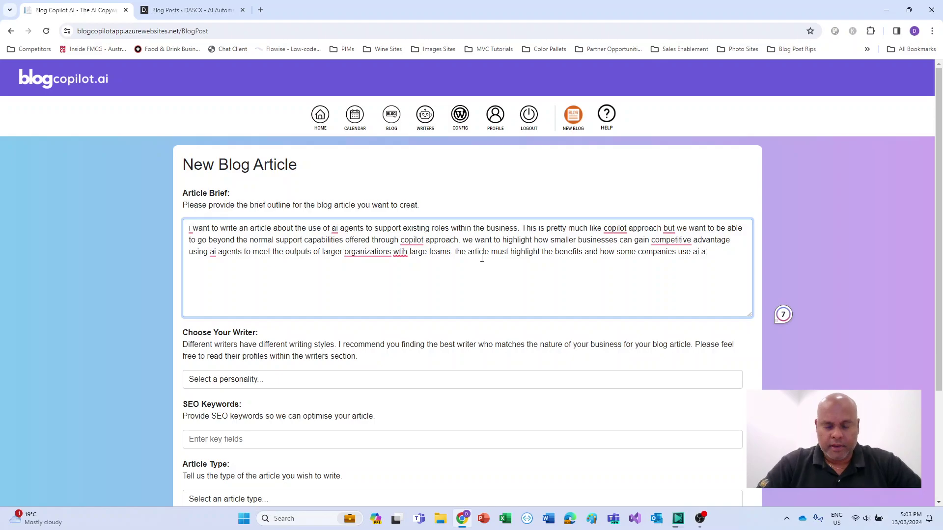
text(gents to win in thei)
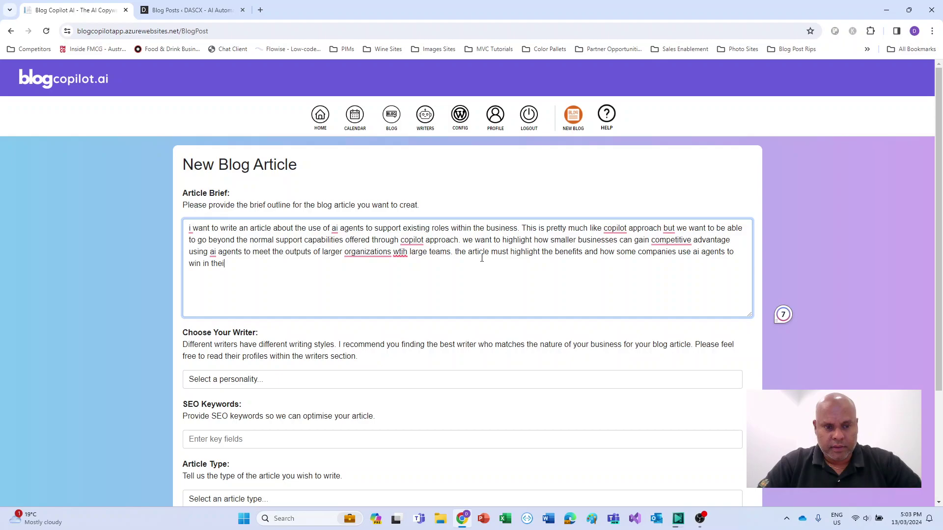
text(r industries.)
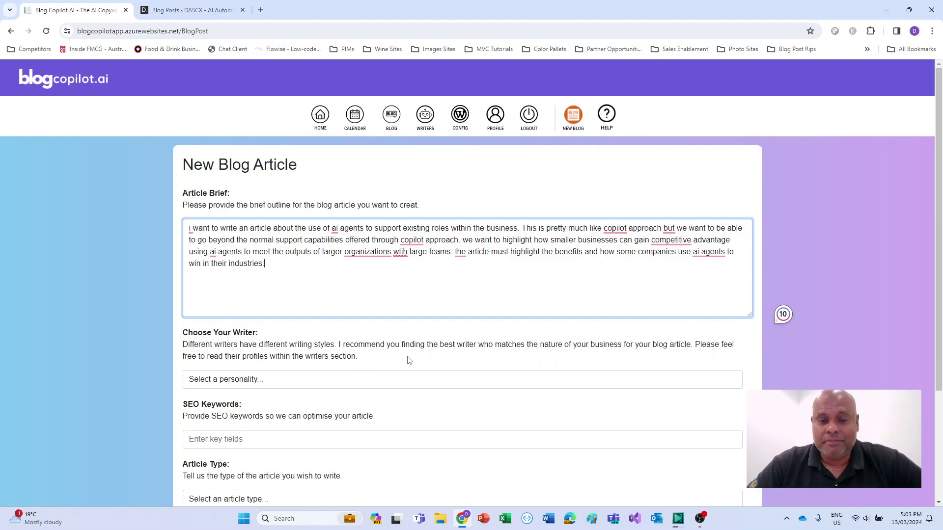
Choose IT Writer as the article's writer and set the SEO keywords to "ai automation, ai agents".
click(302, 382)
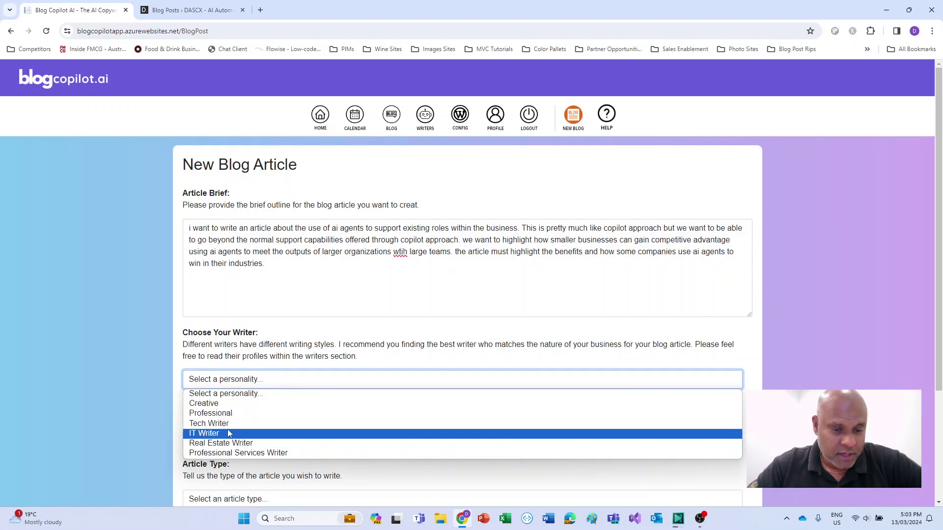
click(244, 433)
scroll(339, 403, down, 3)
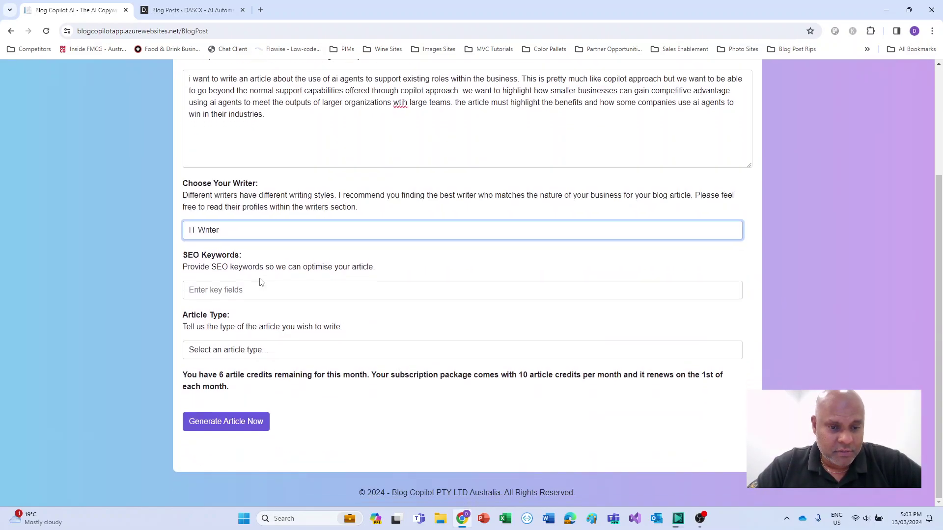
click(250, 290)
text(ai automat)
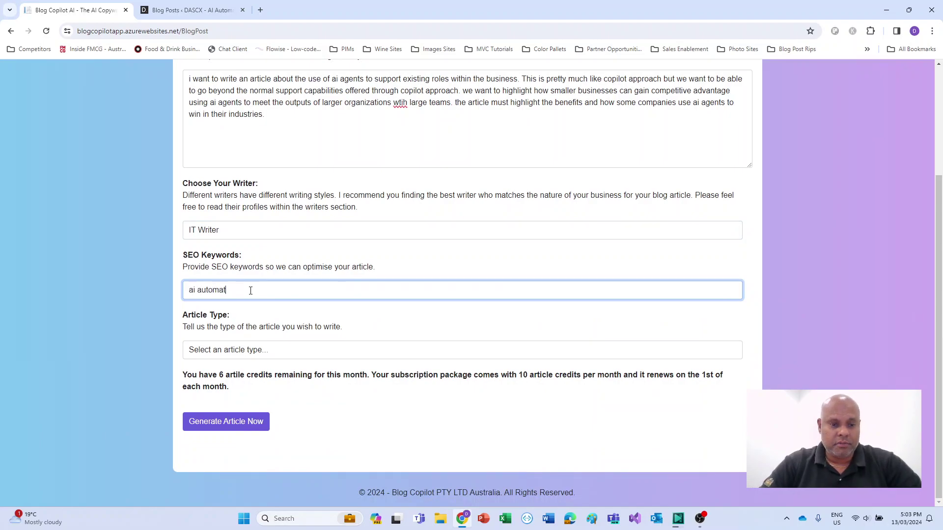
text(ion, ai agents)
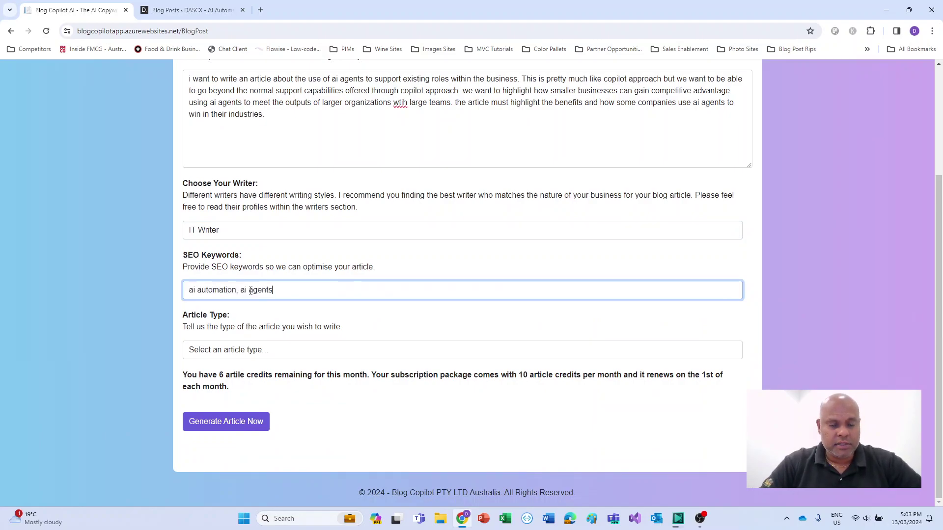
text(,)
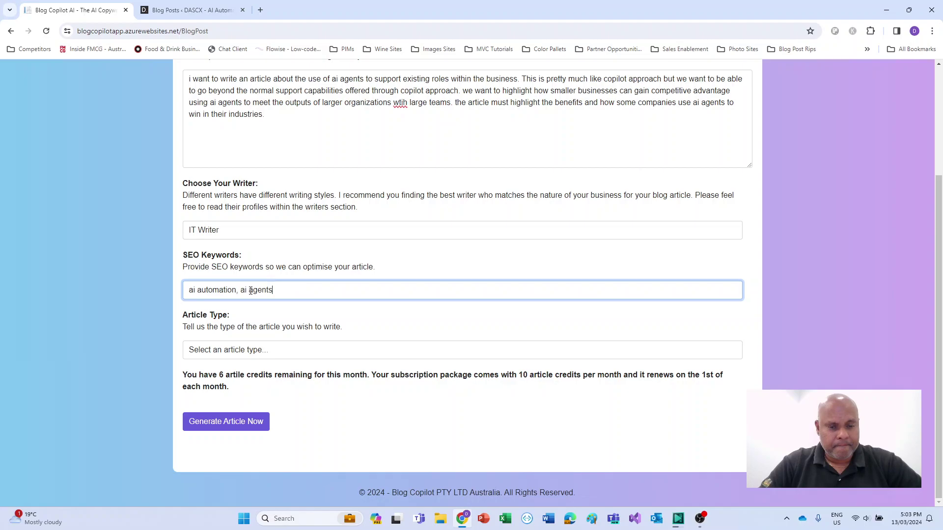
Set the article type to In-Depth Analysis and generate the article.
click(235, 351)
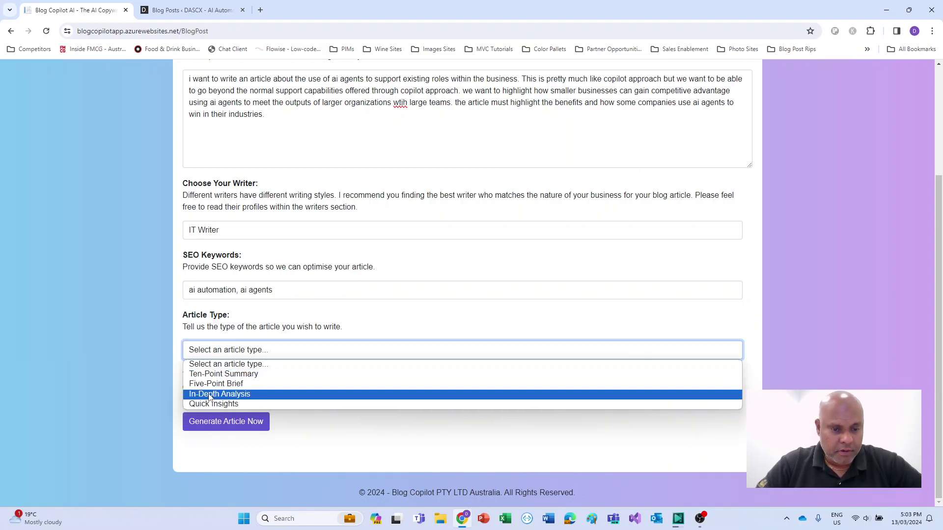
click(231, 391)
click(219, 356)
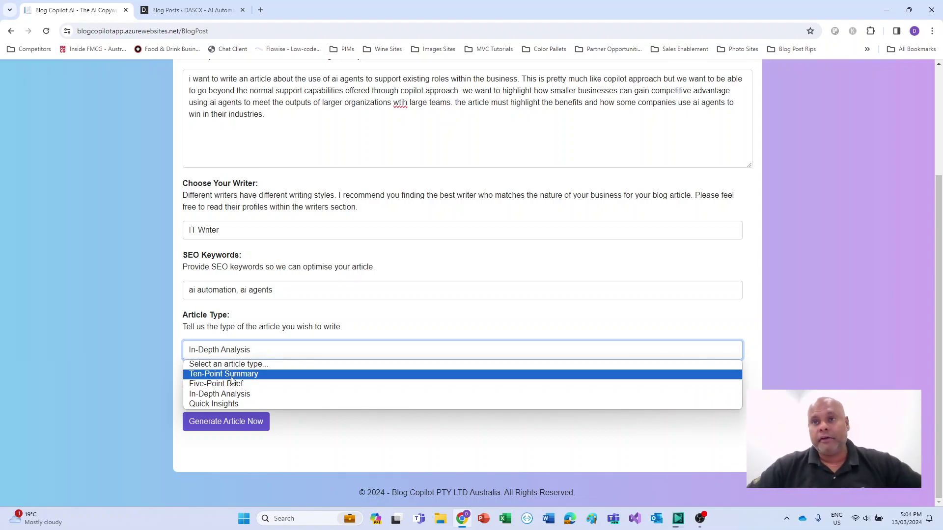
click(227, 395)
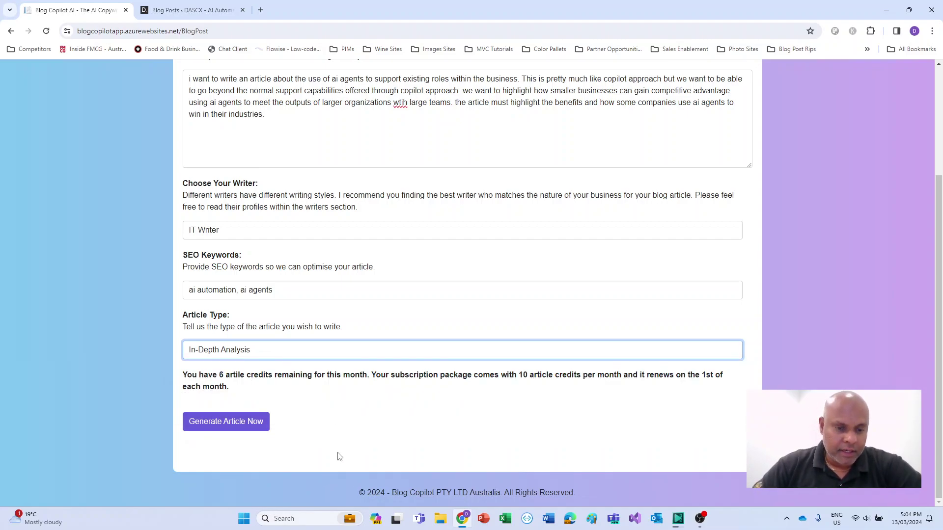
click(263, 429)
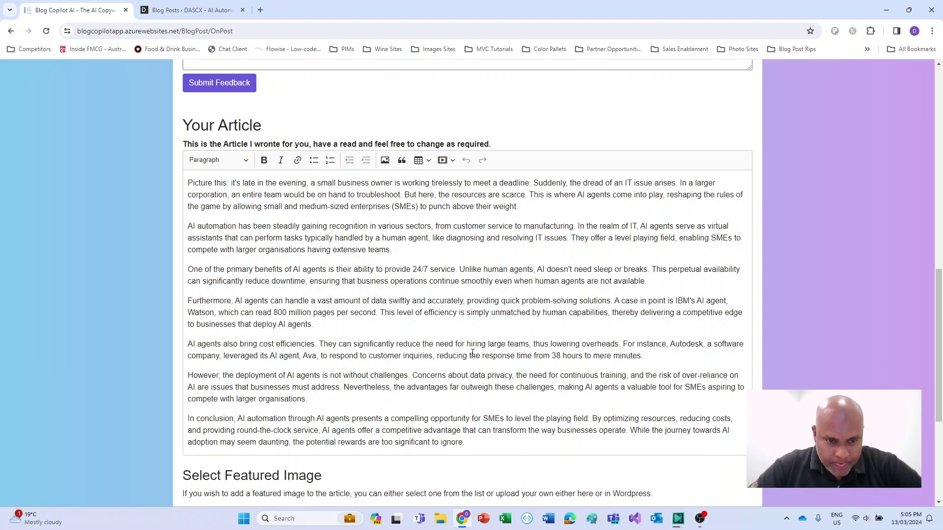
Start the feedback for the writer with "can you please introduce 2 sub titles for this article.".
scroll(472, 353, up, 8)
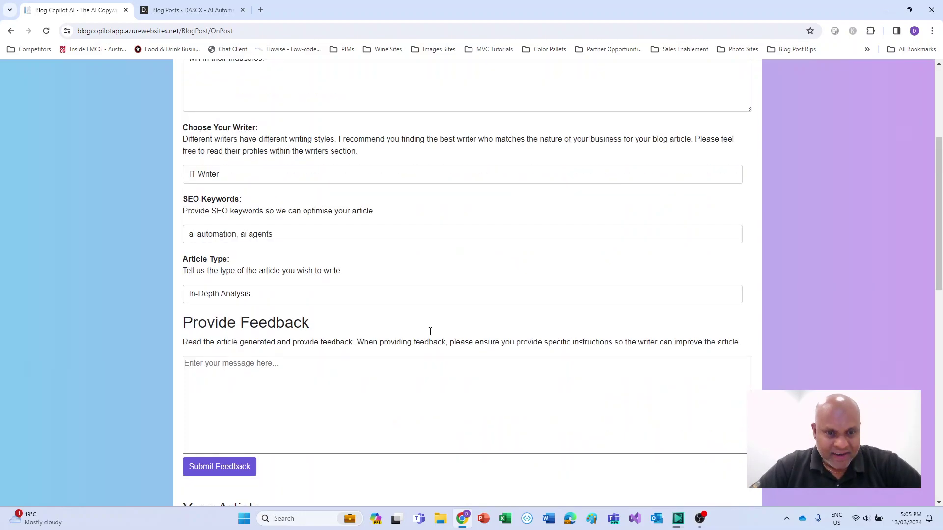
scroll(430, 332, down, 6)
scroll(300, 211, up, 2)
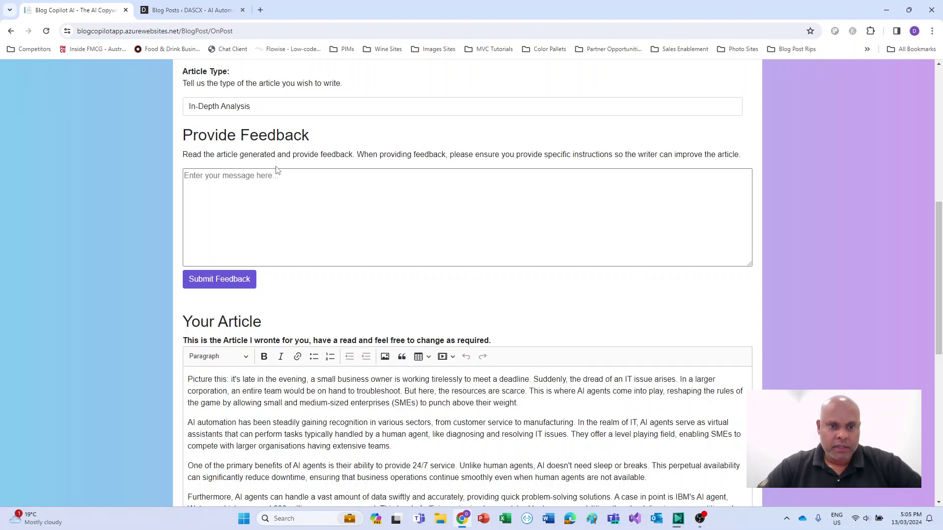
click(286, 175)
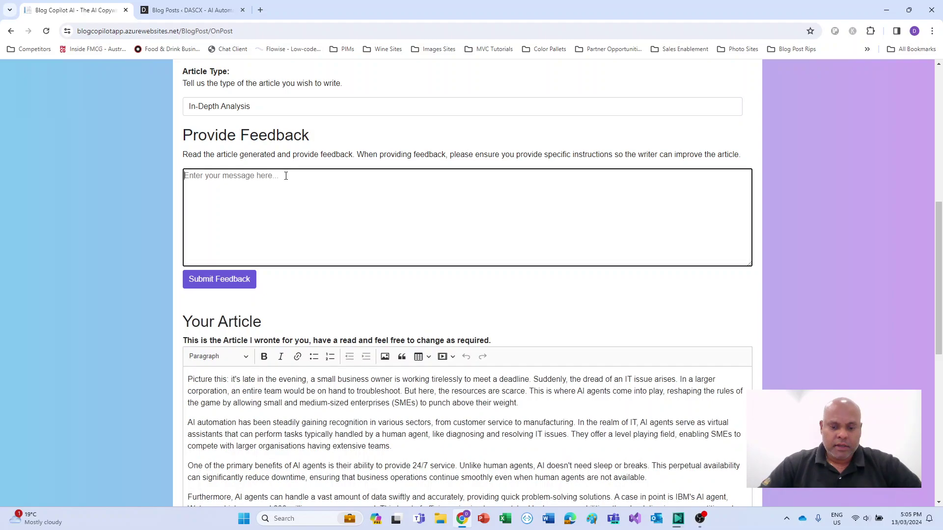
text(can you please introduce 2 s)
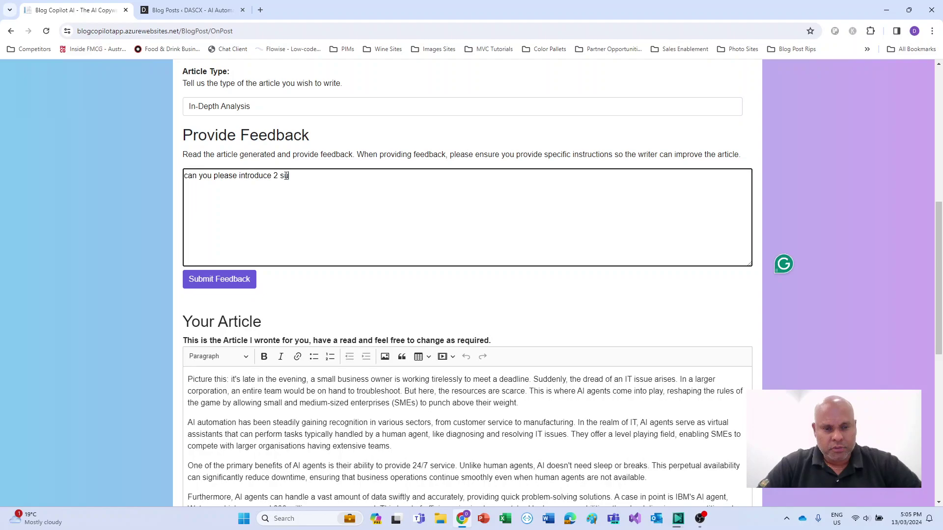
text(ub titles for this )
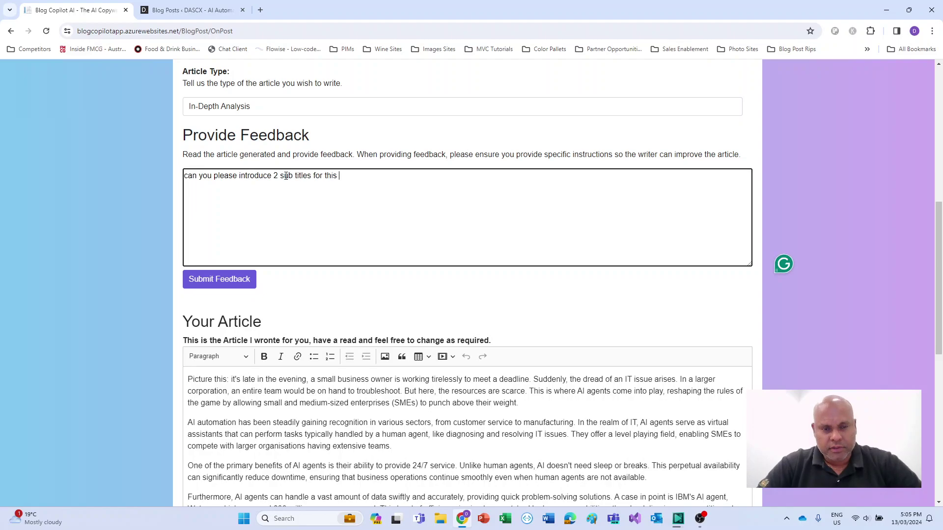
text(article. im )
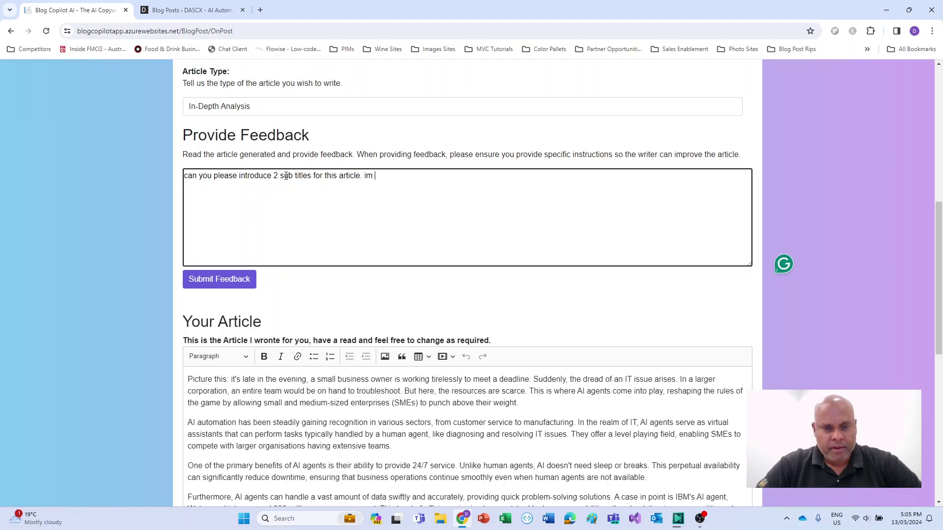
Complete the feedback with "im not sure how to divide the original article, but ill leave that with you." and submit it.
text(not sure how you)
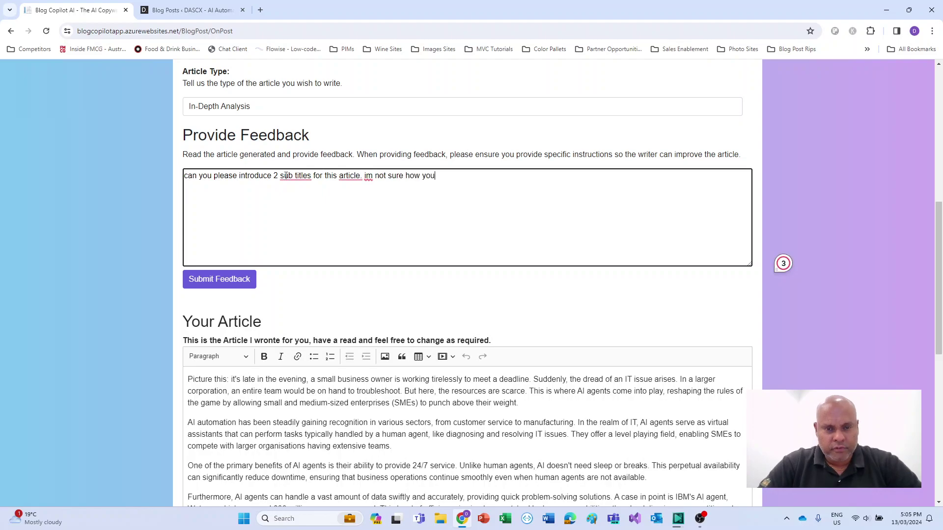
key(BackSpace)
key(BackSpace)
key(BackSpace)
key(BackSpace)
key(BackSpace)
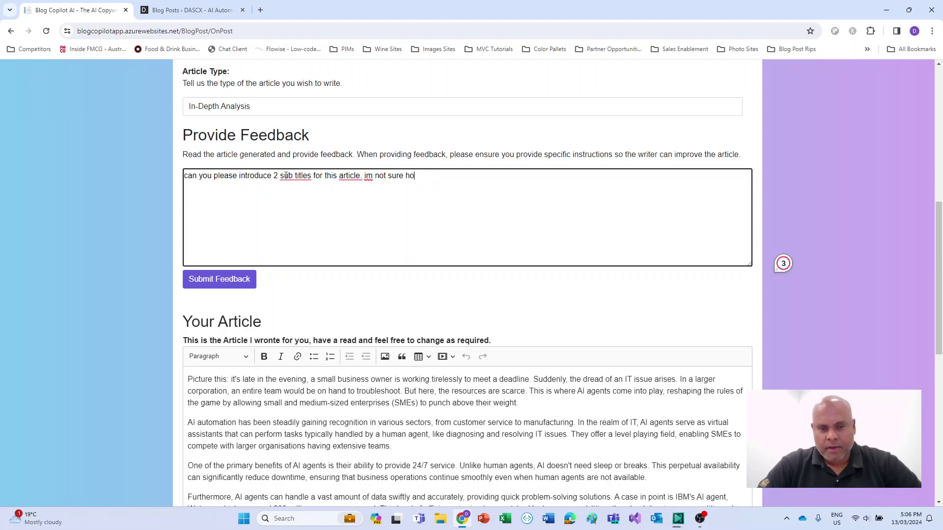
text(w to divide the o)
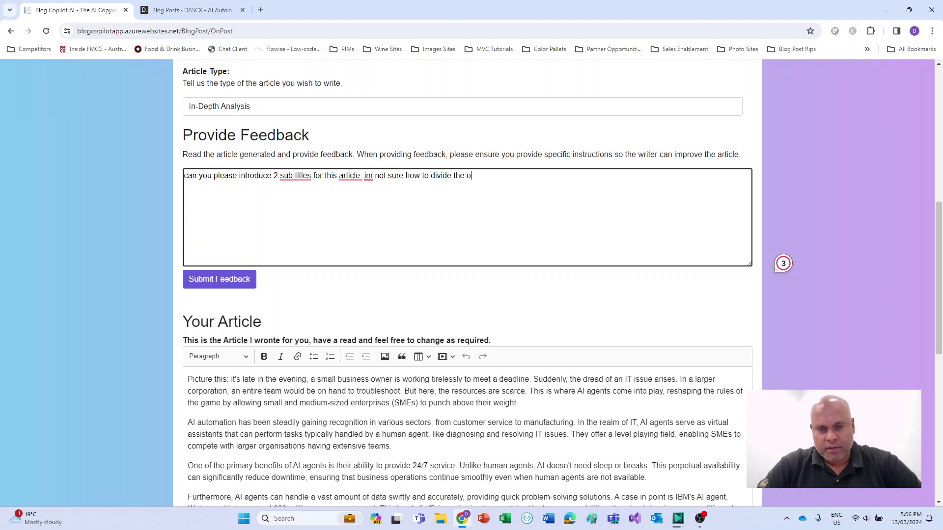
text(riginal article, )
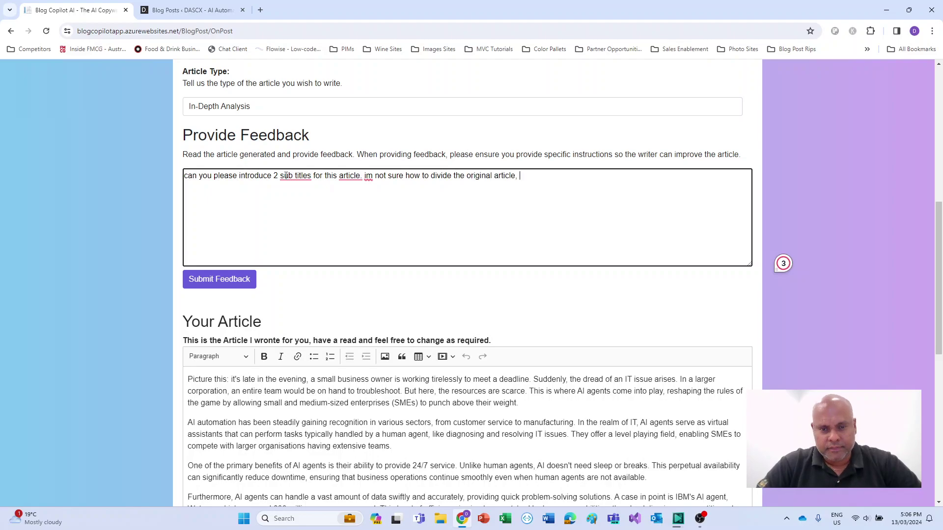
text(but ill leave )
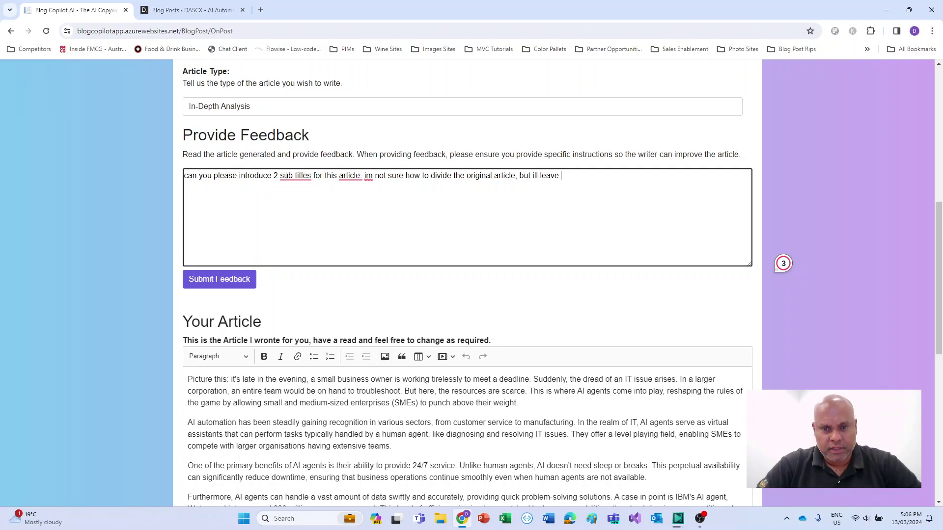
text(that with you.)
key(Tab)
key(Return)
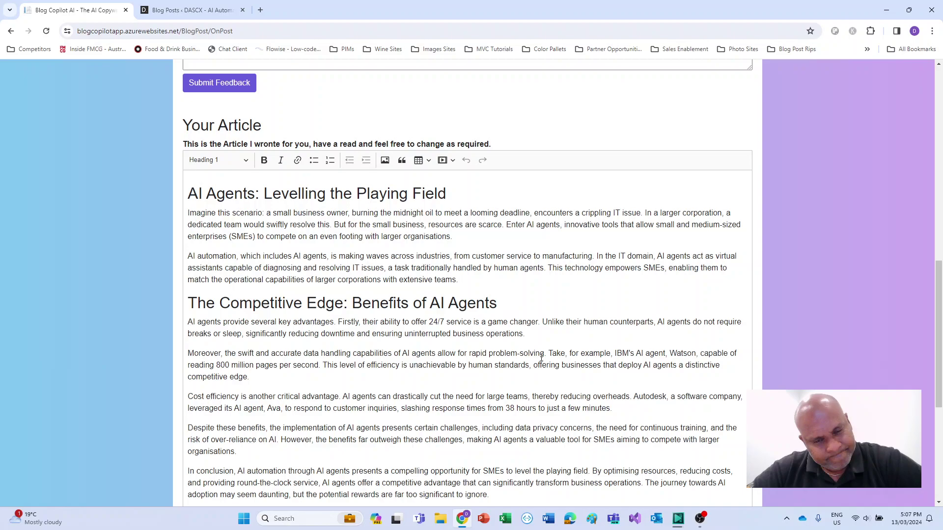
Submit the feedback "2nd section is bit too big compared to the first section, can we break the 2nd one into 2 sections too?".
scroll(0, 213, up, 5)
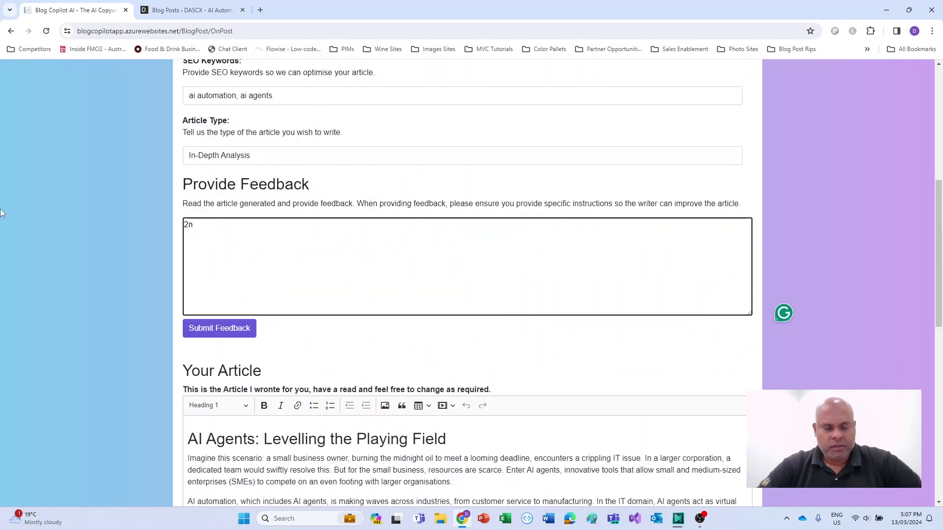
text(d section)
text(is )
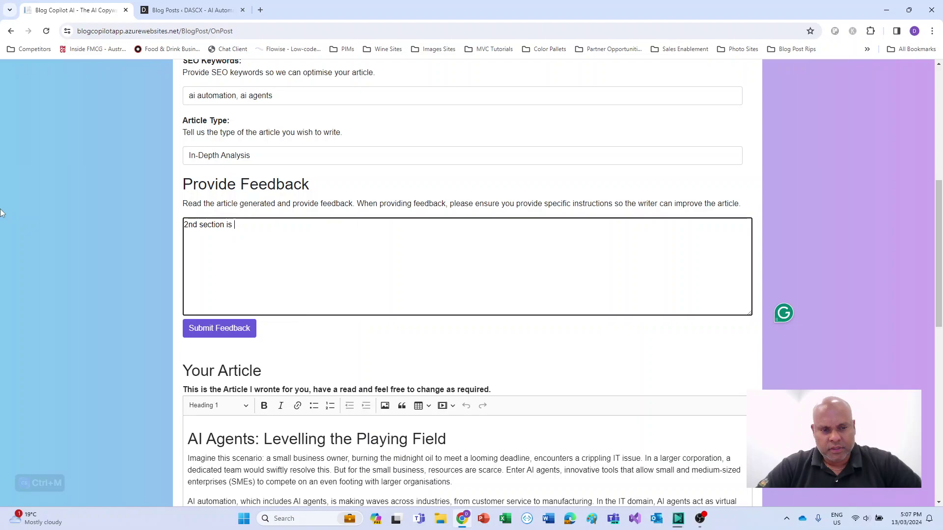
text(bit too )
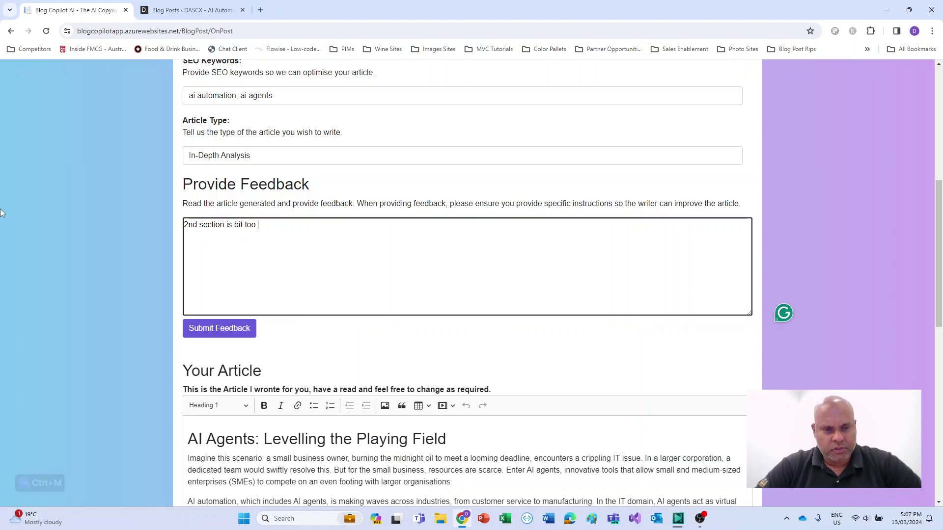
text(big compared to)
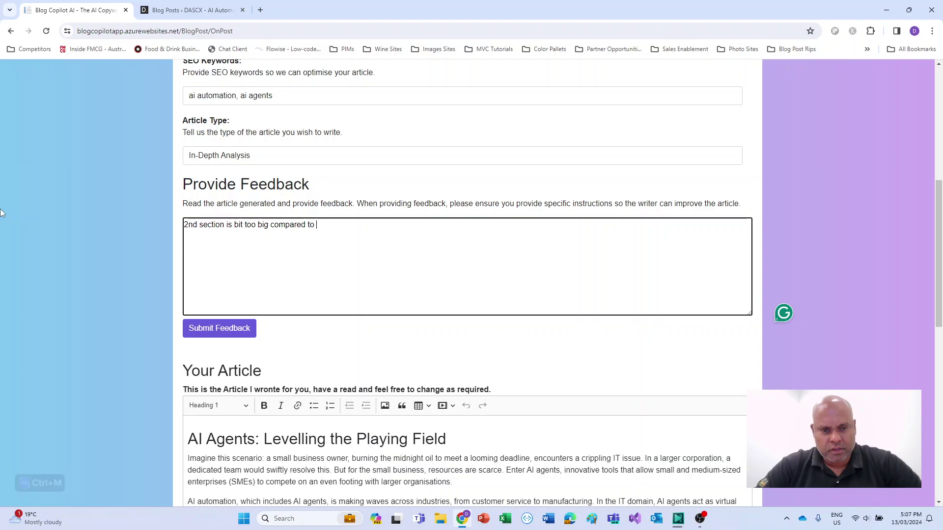
text(the first section, can we break the 2nd one)
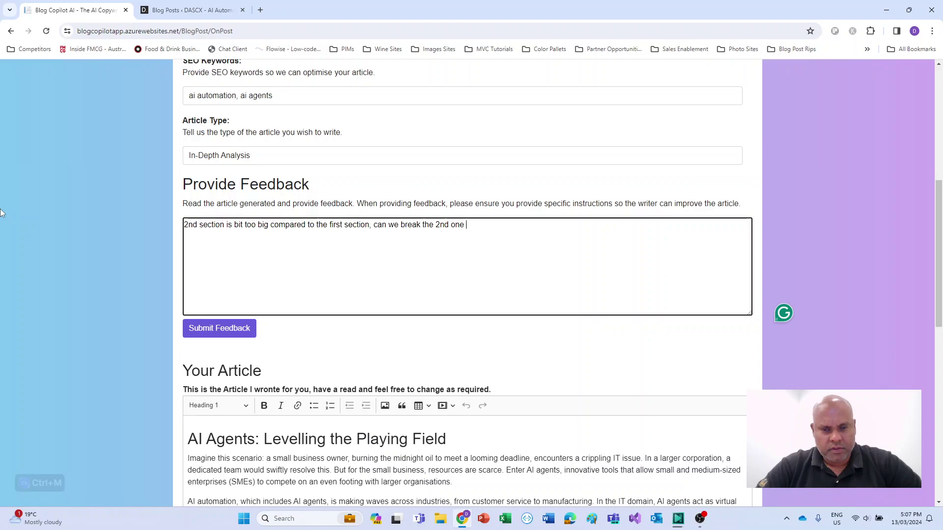
text(into 2 sections too? so)
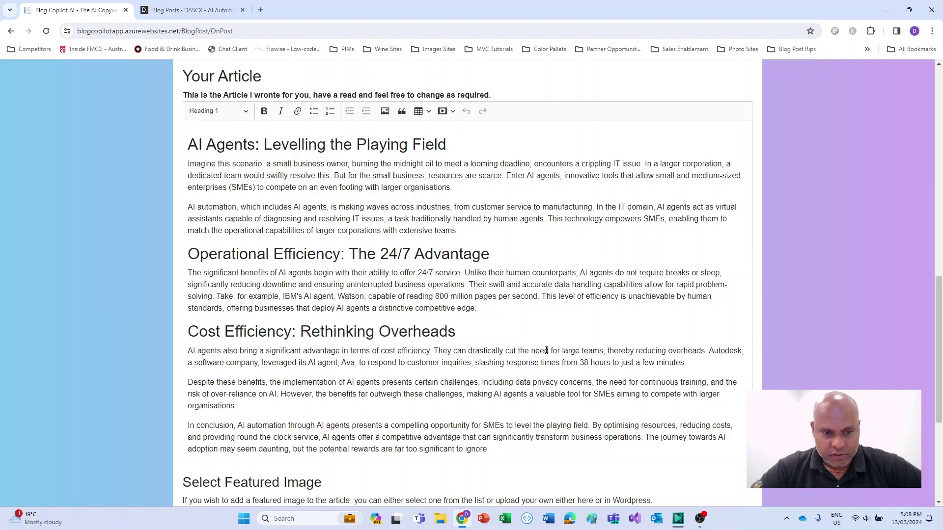
Open the article for WordPress scheduling with featured image AI Art1 and select the Customer Service Golf recommended image.
scroll(547, 350, down, 5)
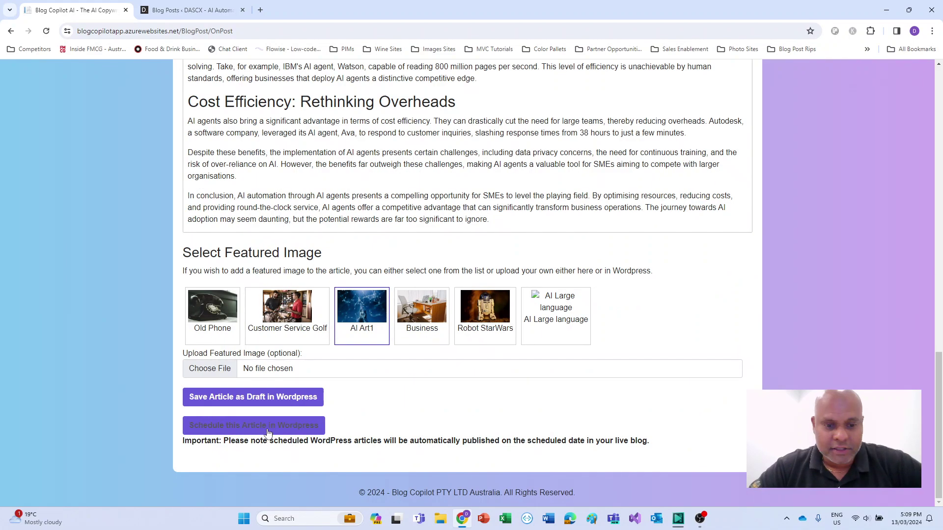
click(268, 432)
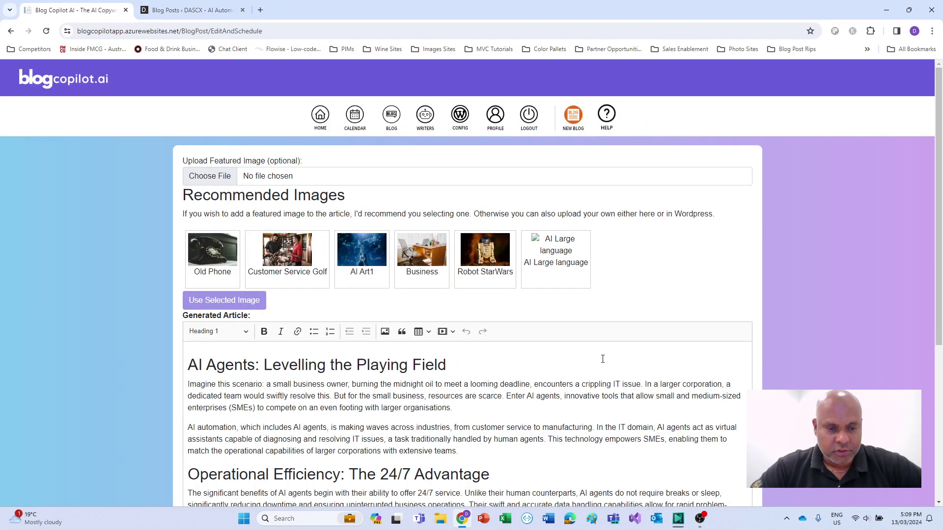
scroll(603, 359, down, 2)
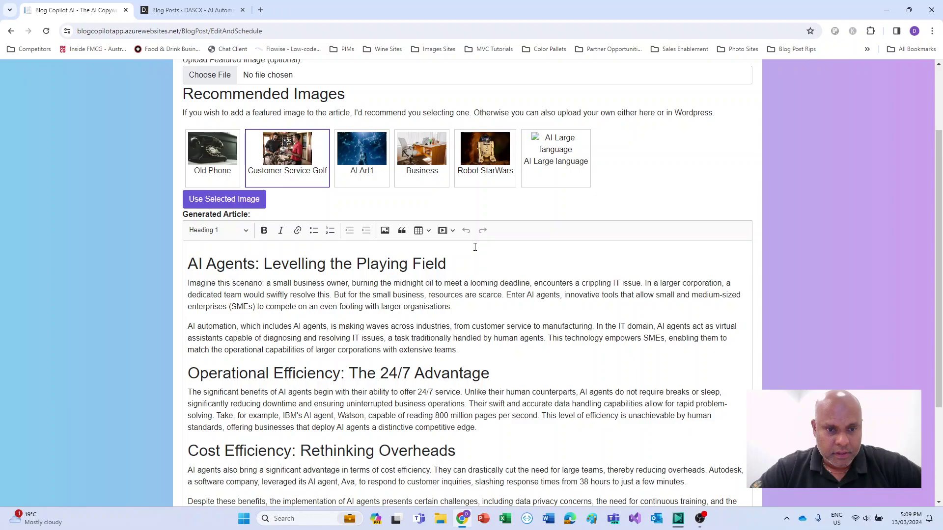
Schedule the article draft on WordPress for 16/03/2024 at 09:00 am.
scroll(475, 247, down, 3)
click(388, 448)
click(393, 447)
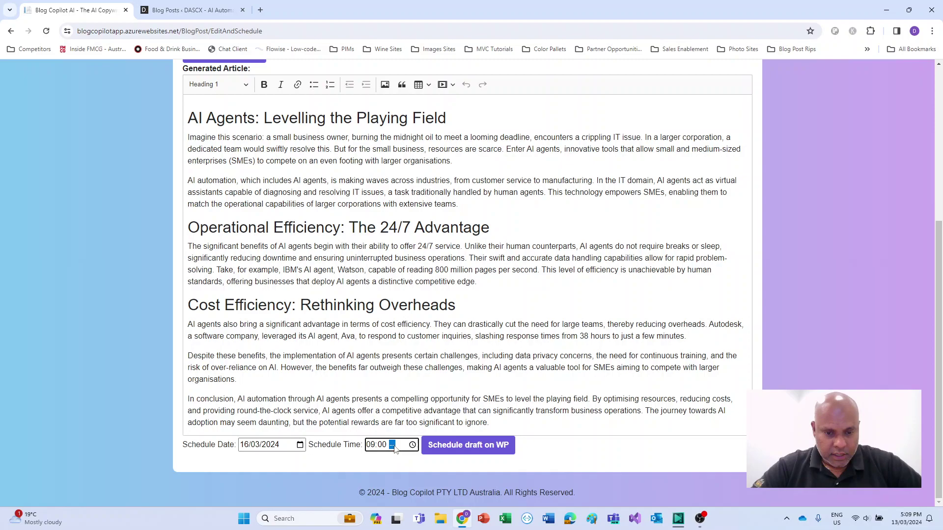
text(a)
click(468, 445)
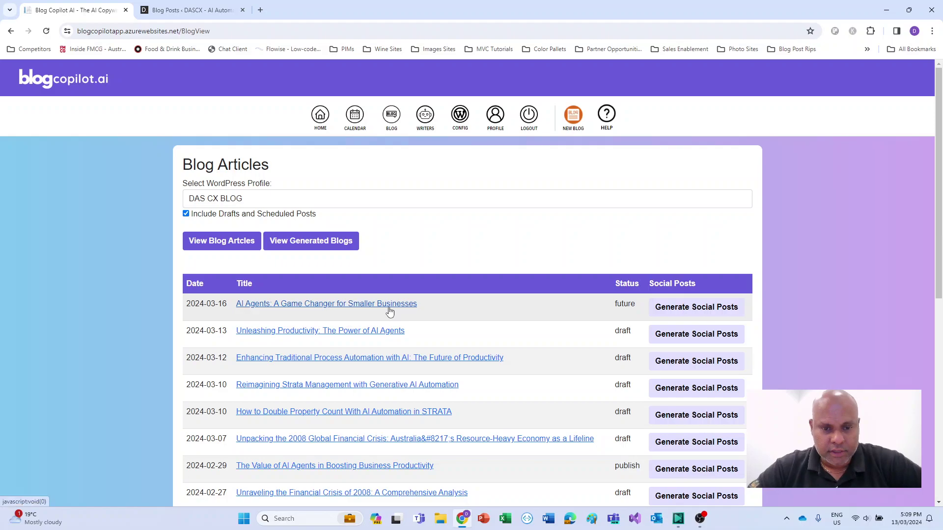
Preview the scheduled article "AI Agents: A Game Changer for Smaller Businesses" and open it in the WordPress editor to check its schedule and text.
click(389, 307)
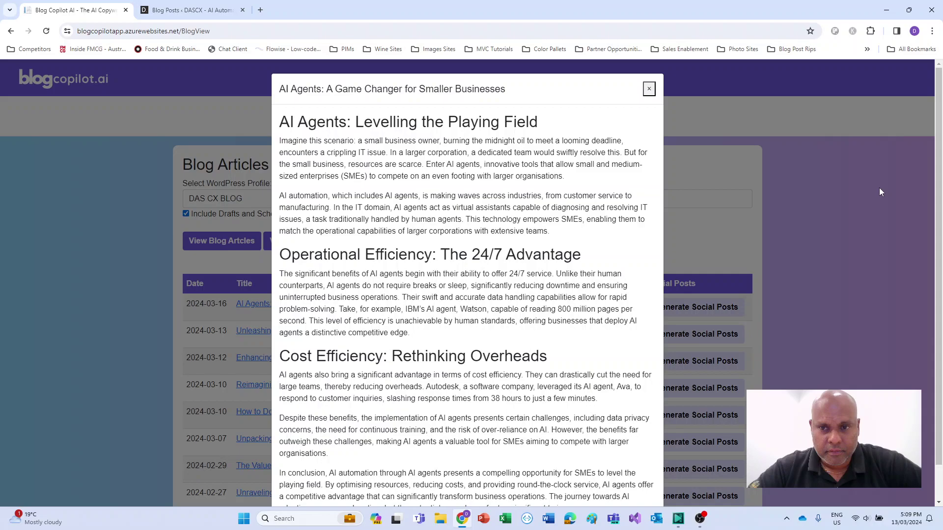
key(ctrl+Tab)
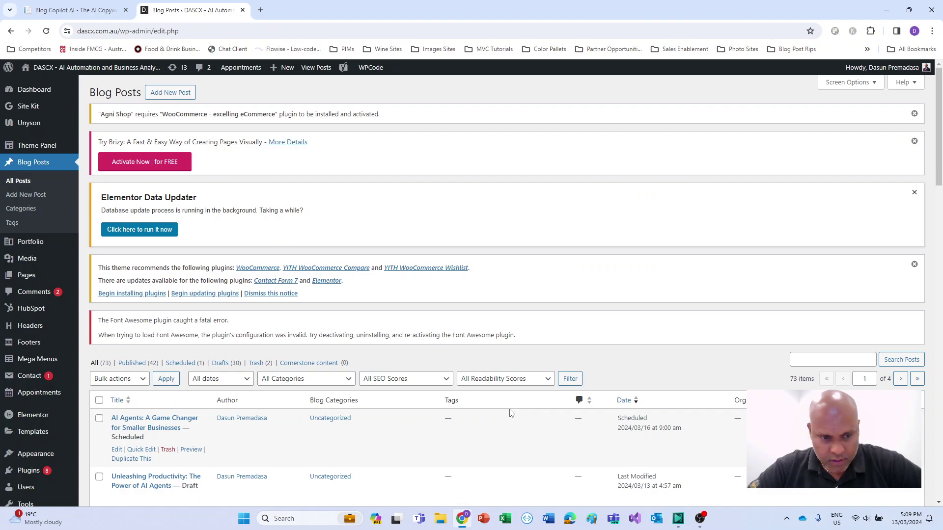
click(117, 450)
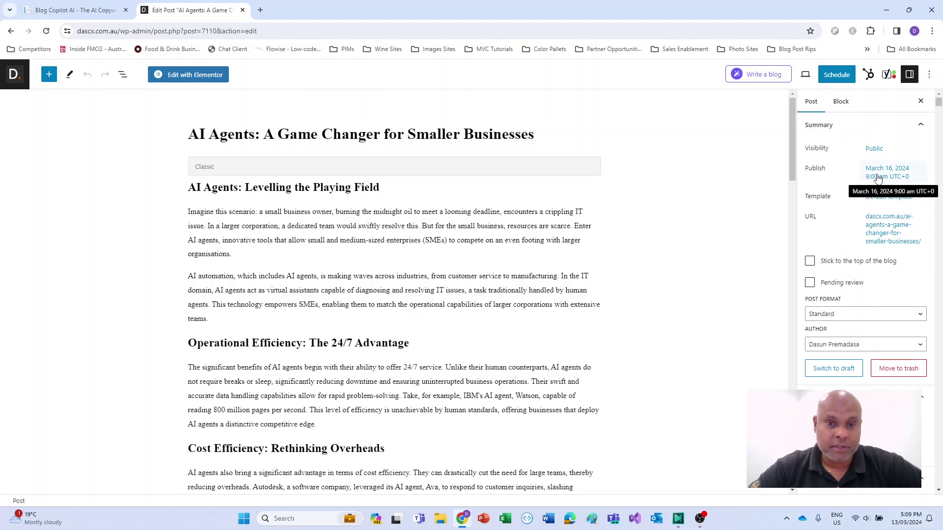
scroll(575, 275, down, 6)
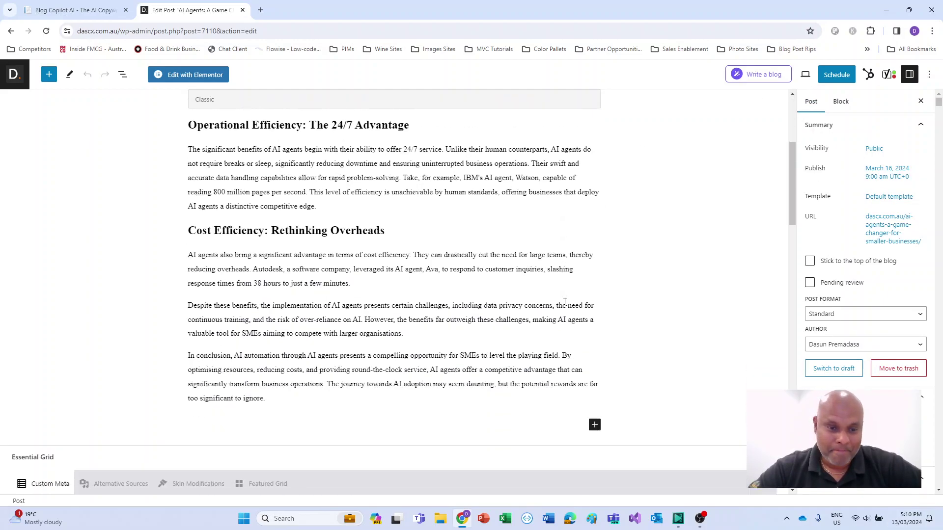
scroll(564, 302, up, 3)
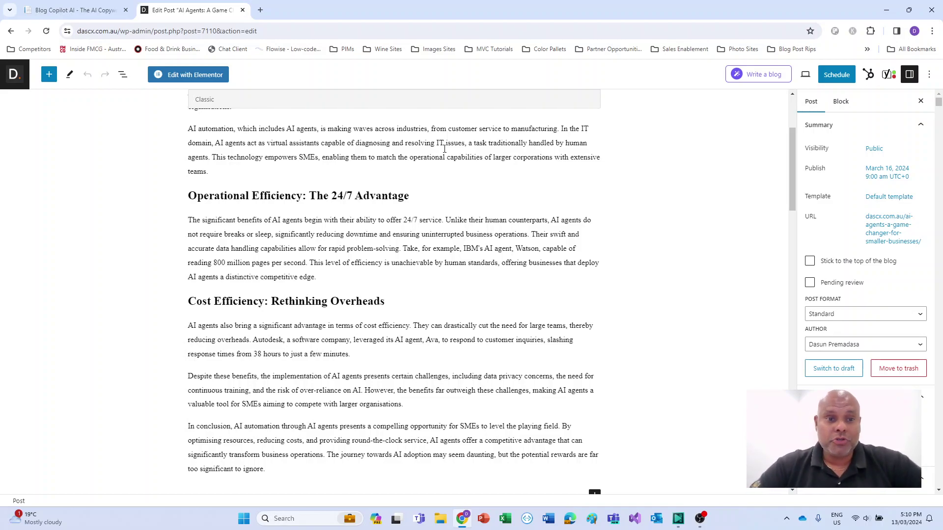
Search Google in a new browser tab for "ai automation for strata", review the results and return to the WordPress post.
mouse_move(459, 525)
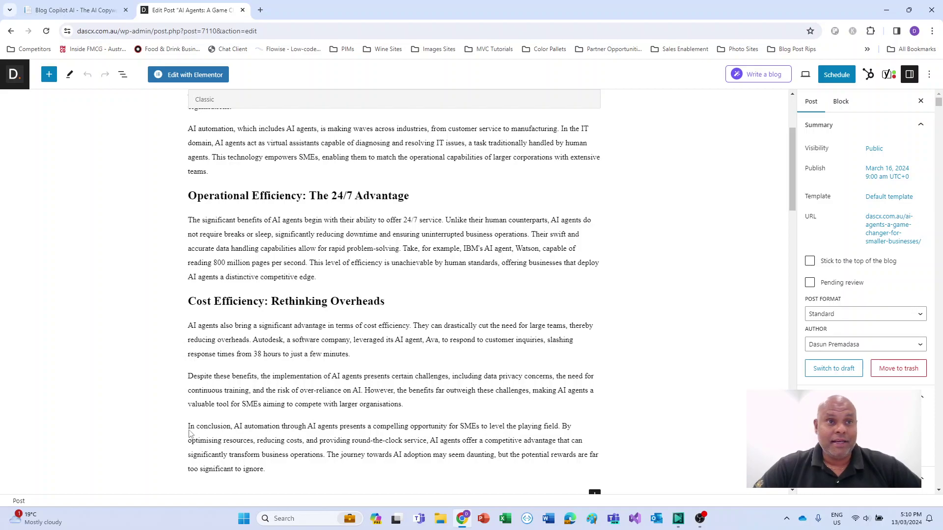
click(261, 11)
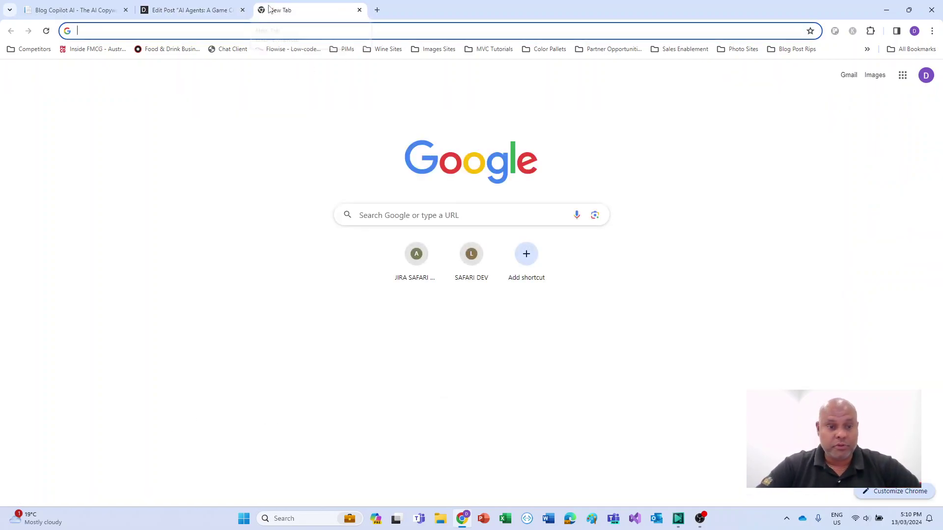
text(ai auto)
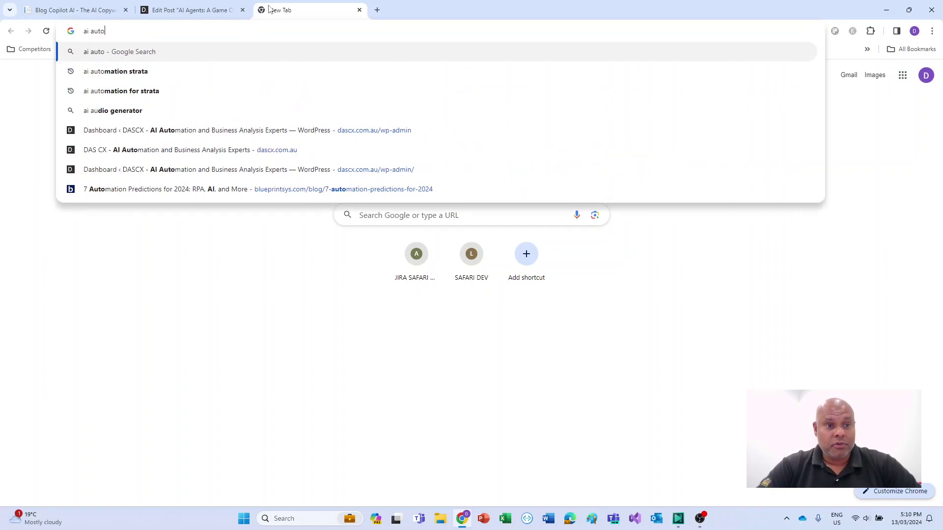
text(mation for strata)
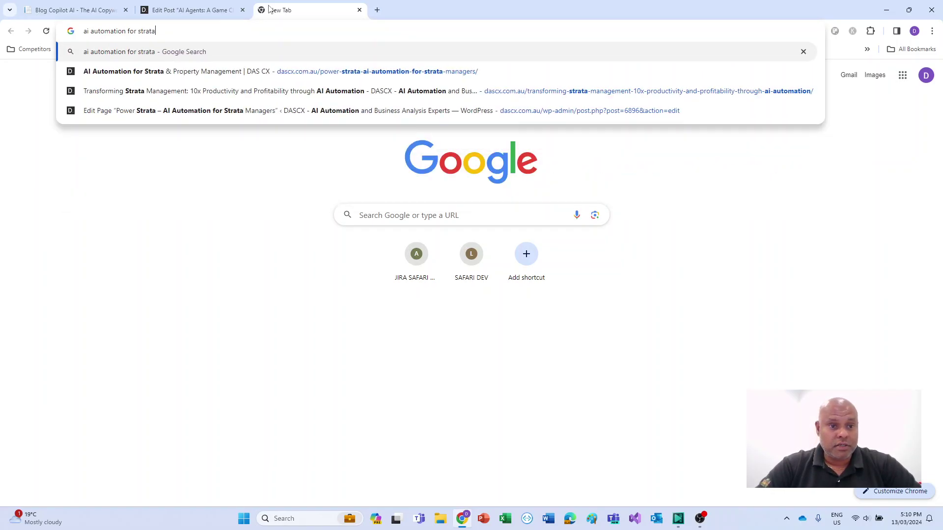
key(Return)
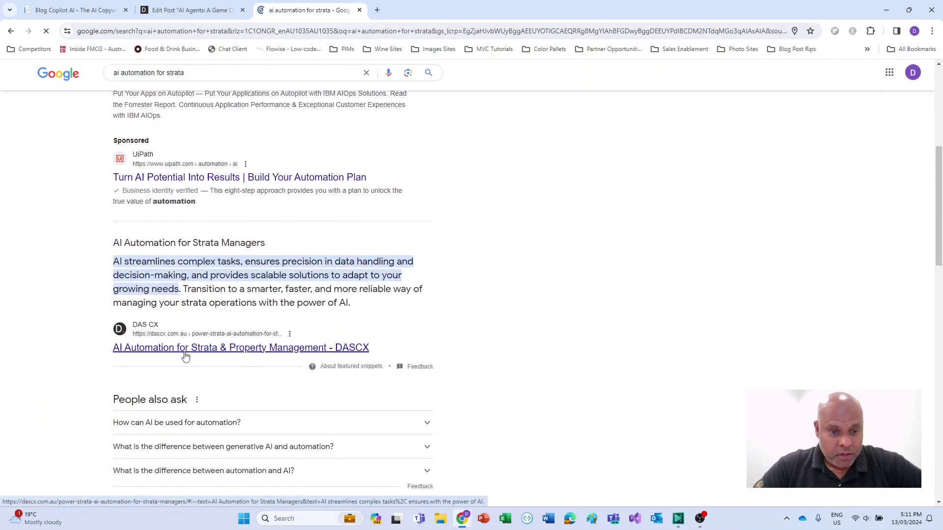
click(202, 21)
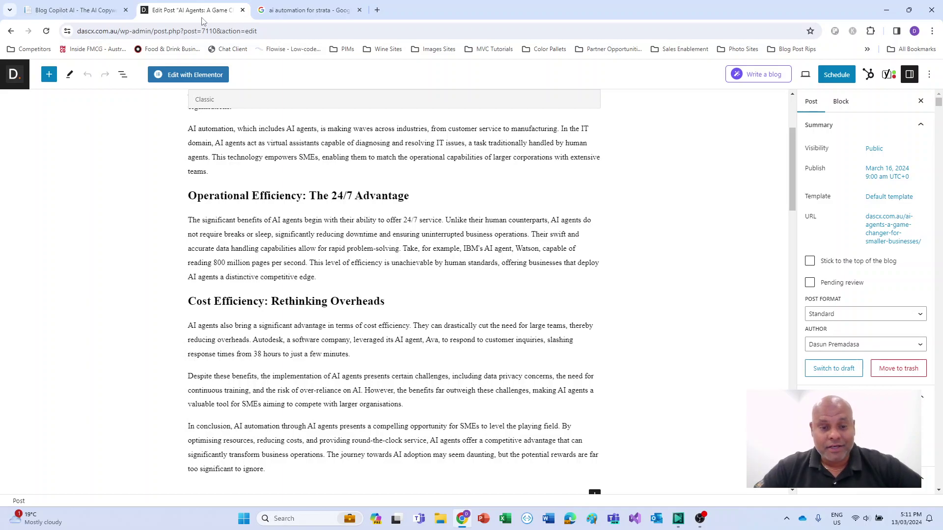